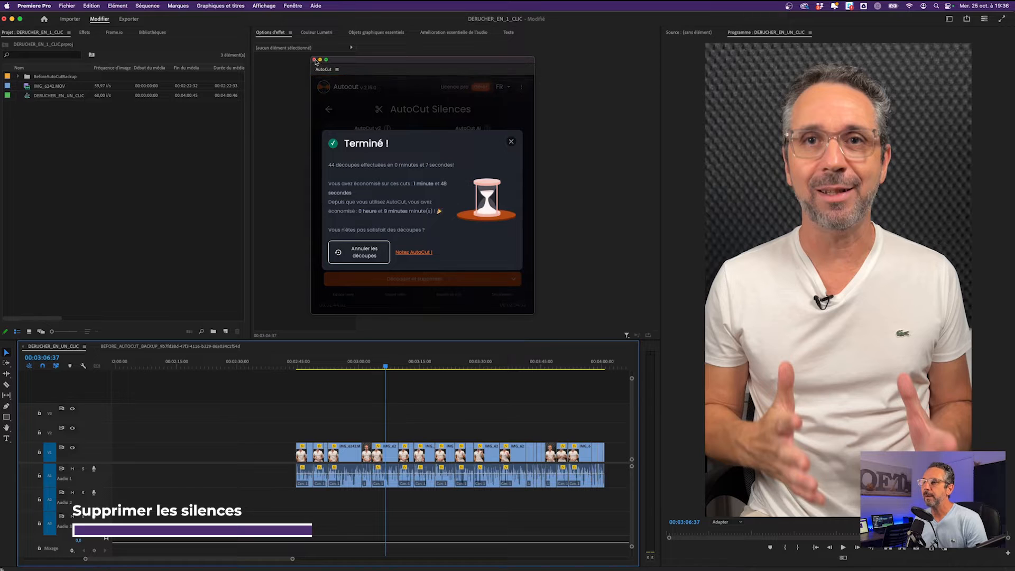
Clear all the cut clips from the sequence and place the original IMG_6242.MOV on V1, keeping the existing sequence settings.
drag(249, 427, 611, 513)
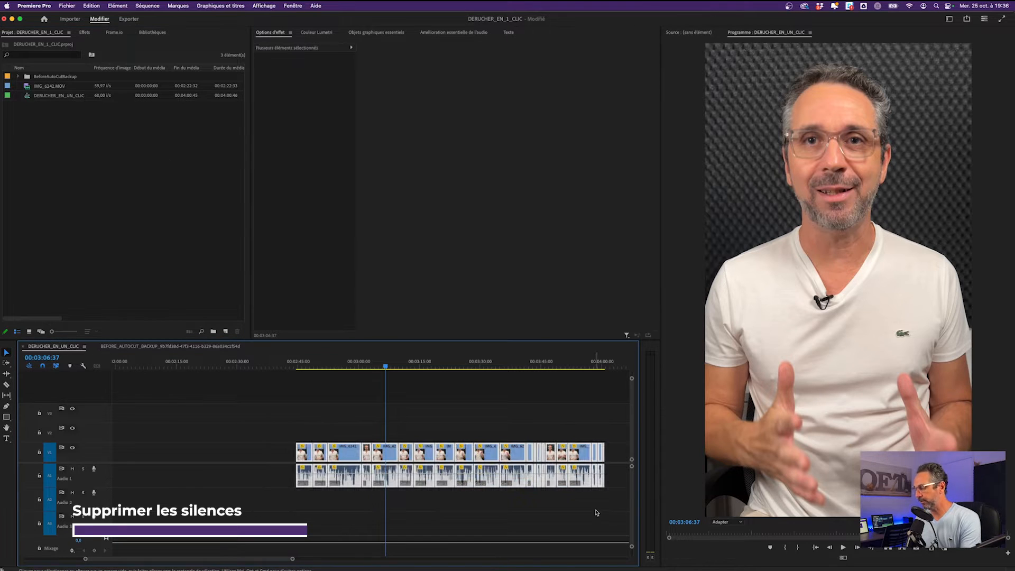
key(BackSpace)
click(141, 260)
click(58, 87)
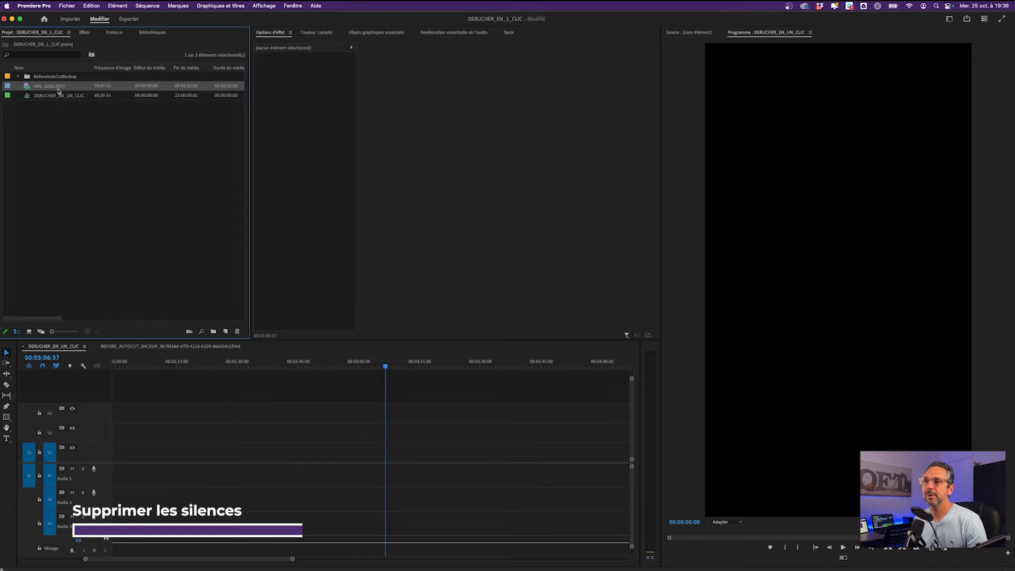
drag(58, 89, 276, 452)
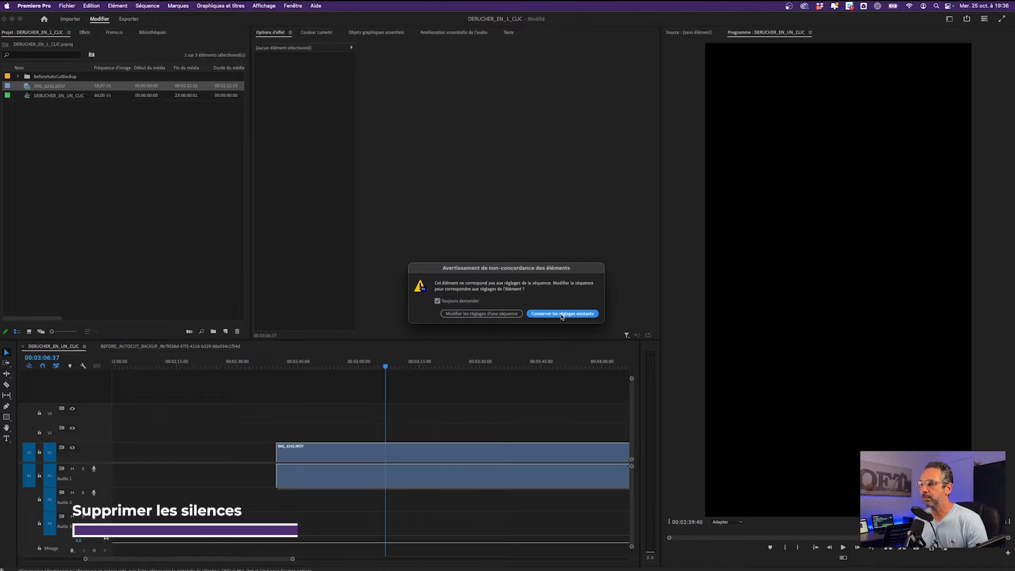
click(560, 314)
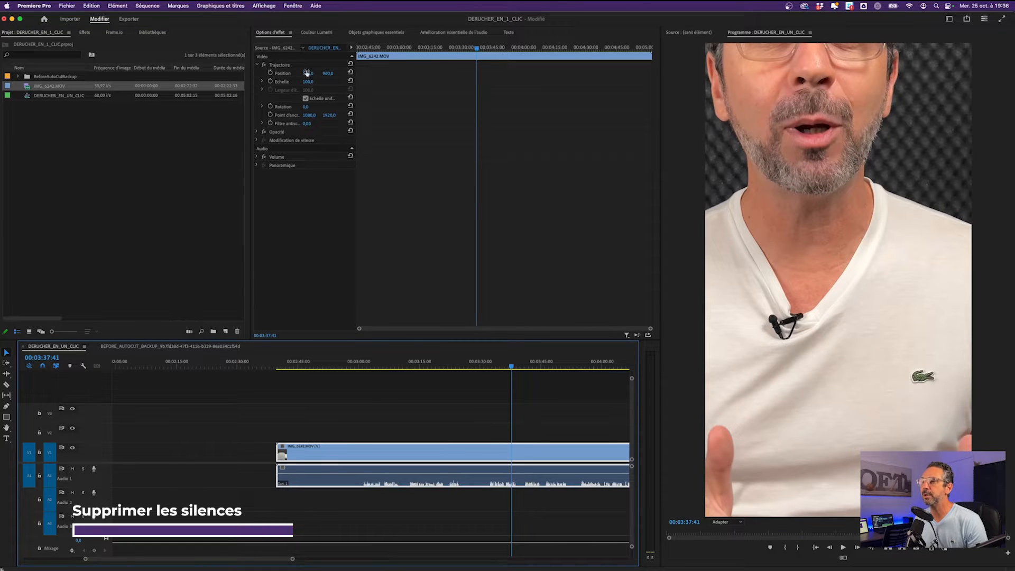
Reframe the IMG_6242.MOV clip by setting its scale to 62 and its position to 649, 999.
drag(307, 83, 314, 81)
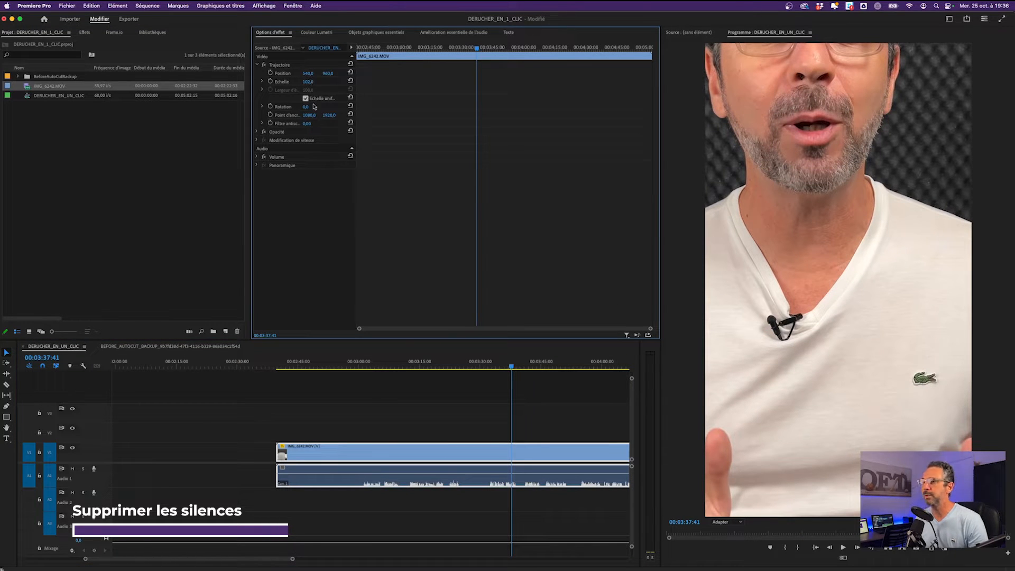
click(414, 503)
click(433, 466)
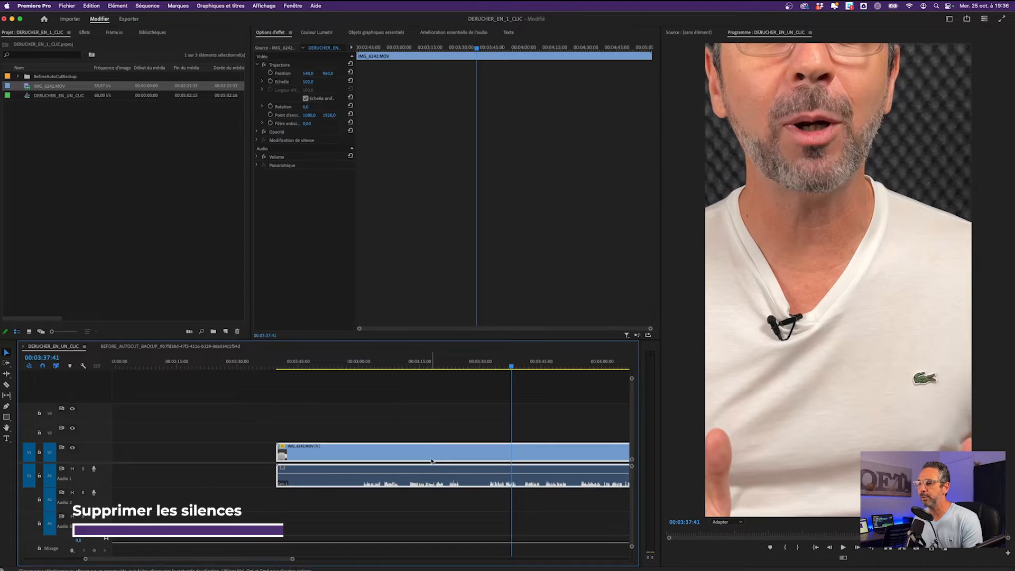
click(312, 81)
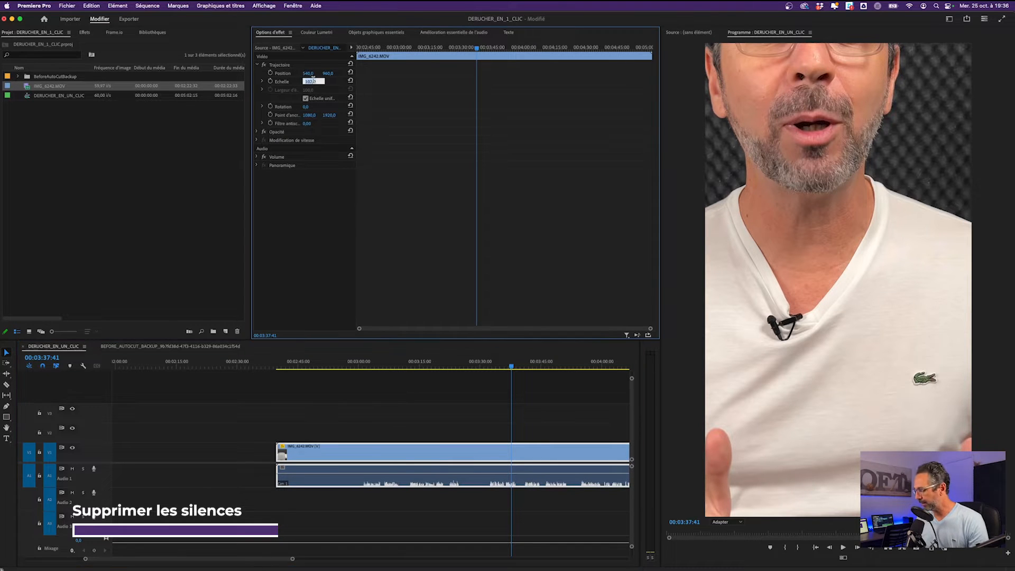
text(50)
key(Return)
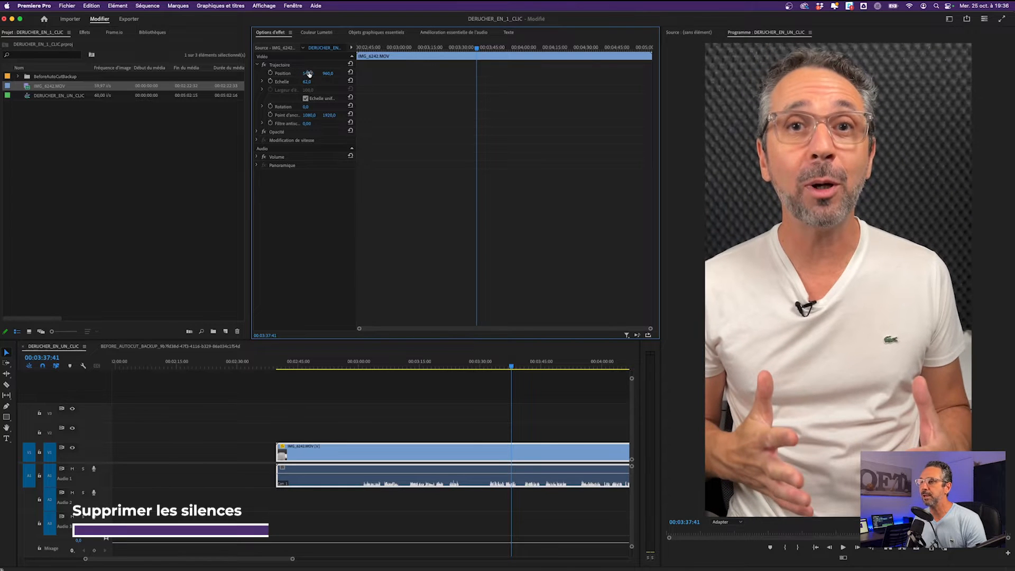
drag(308, 74, 343, 73)
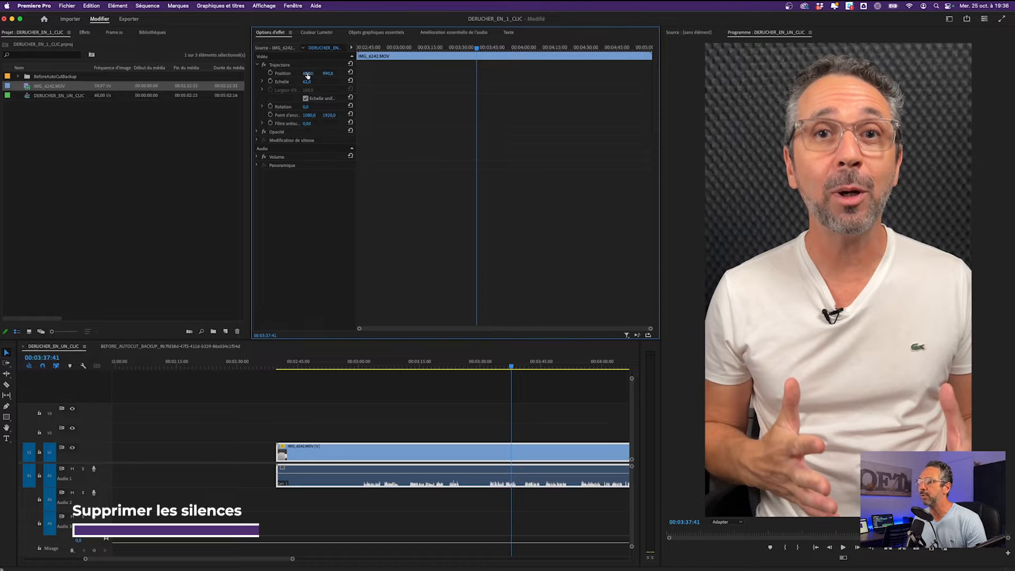
click(415, 400)
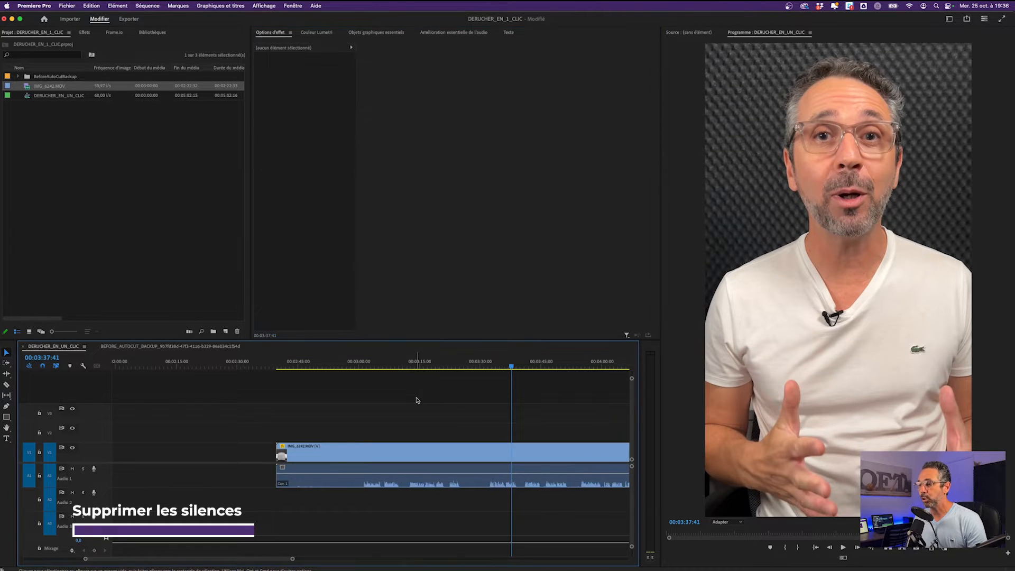
Normalize the maximum peak of the clip's audio to -3 dB.
key(backslash)
right_click(487, 482)
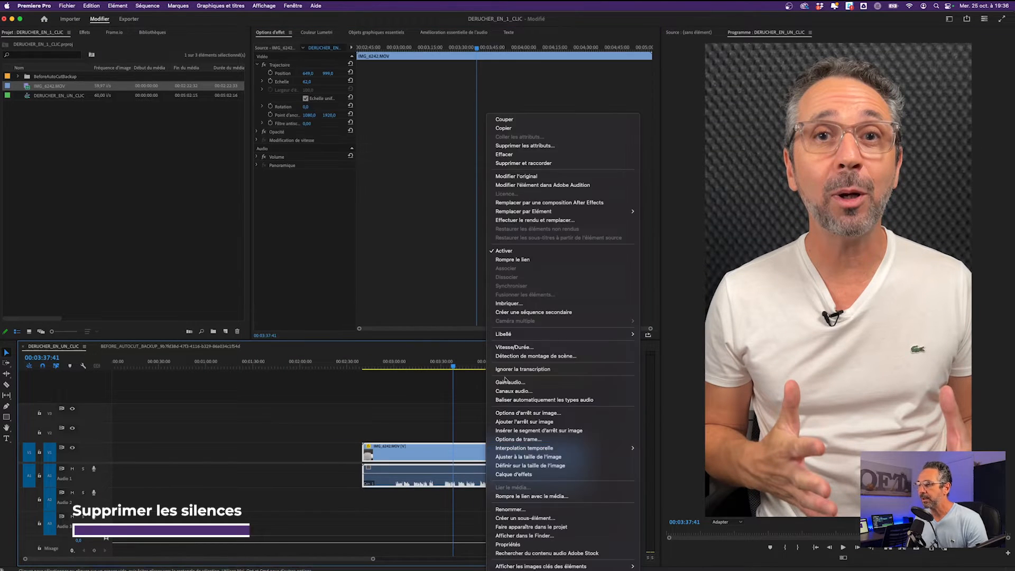
click(506, 383)
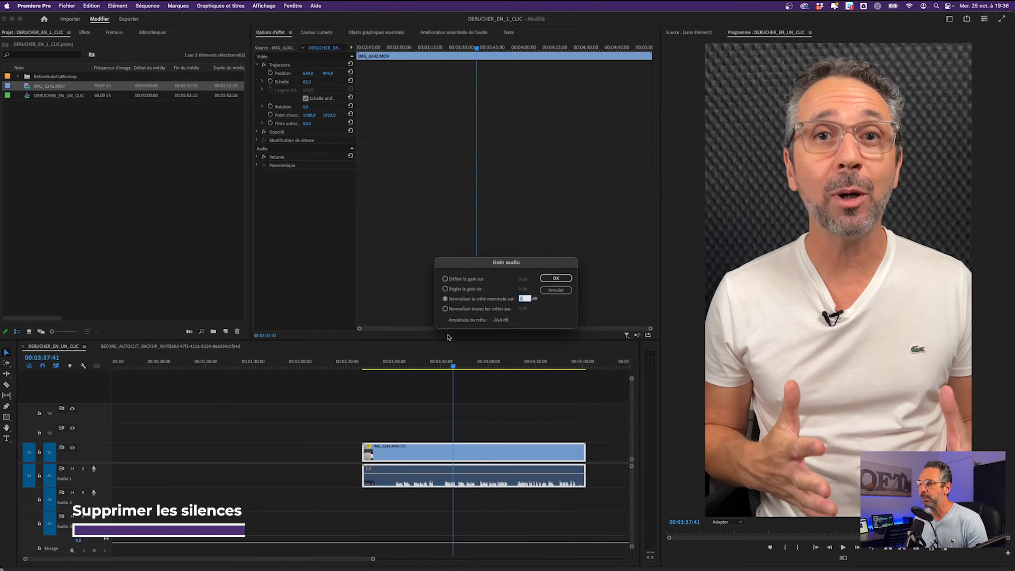
text(-)
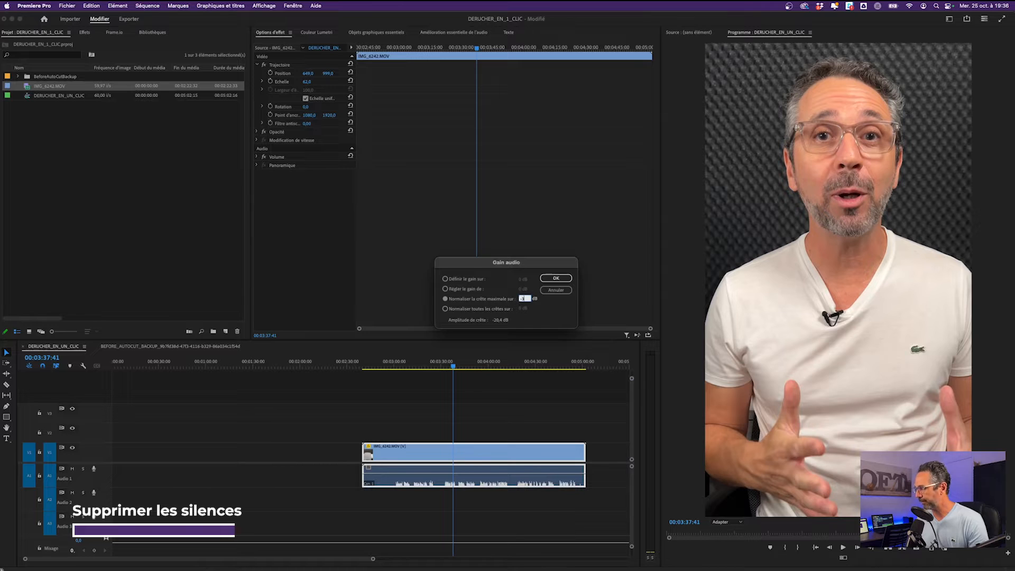
text(3)
key(Return)
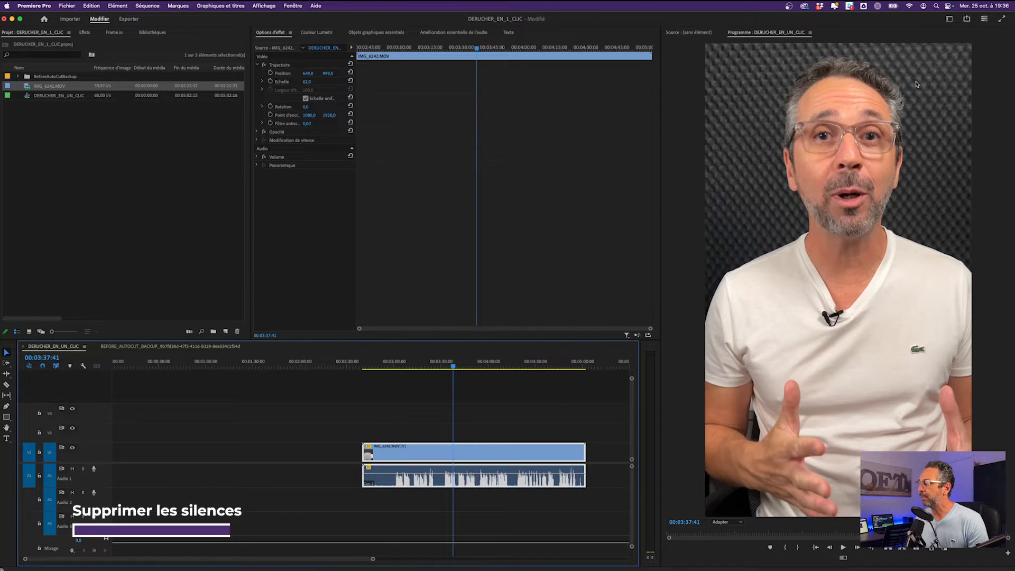
Switch to the Informations essentielles workspace and display the transcription view for the sequence.
click(951, 21)
click(600, 243)
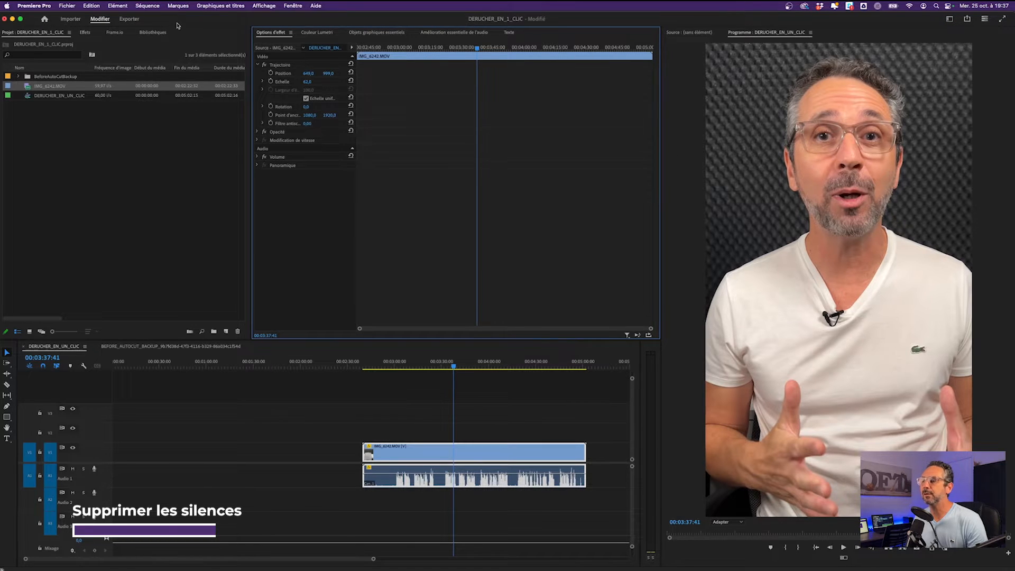
click(949, 20)
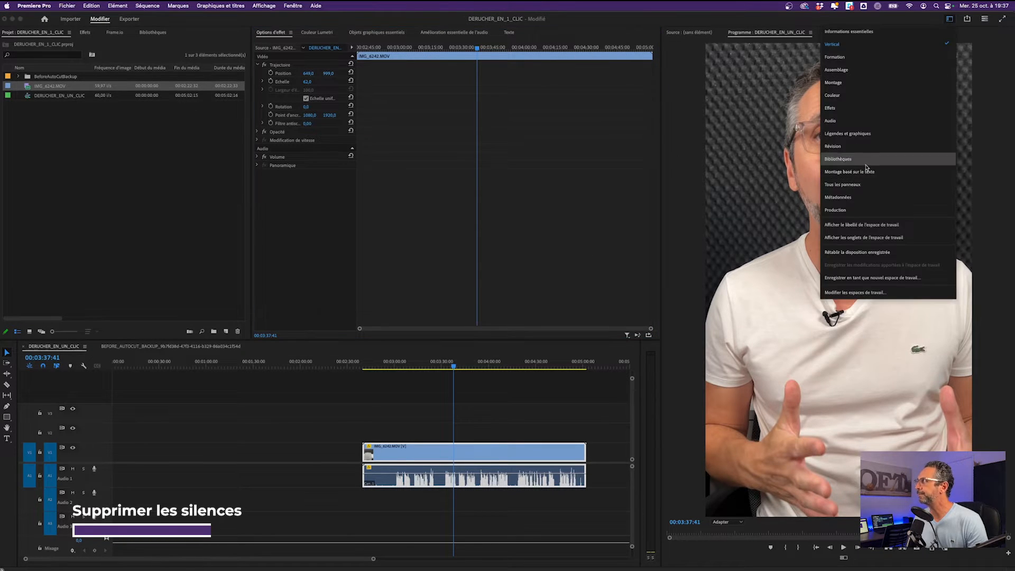
click(846, 32)
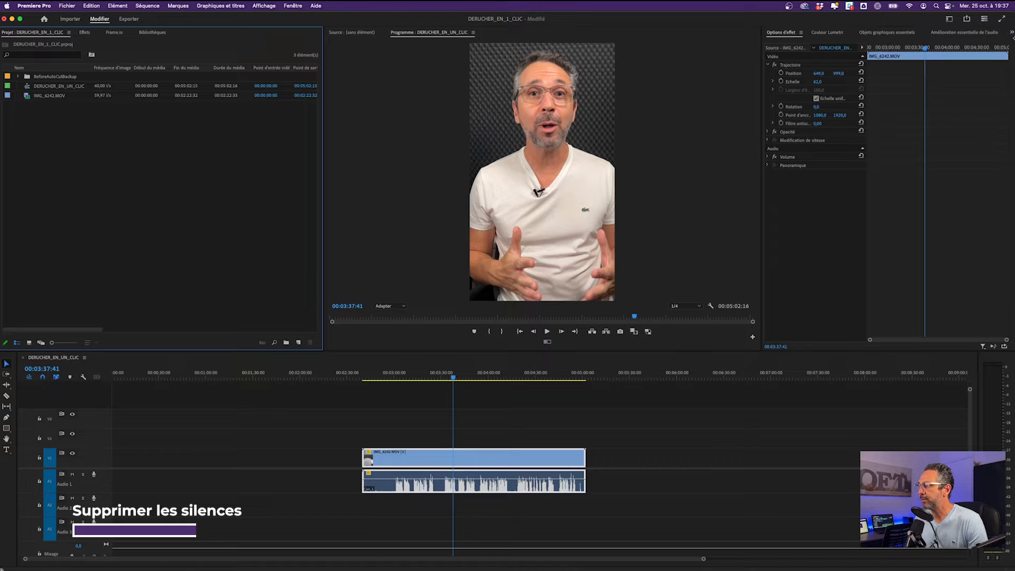
click(1012, 34)
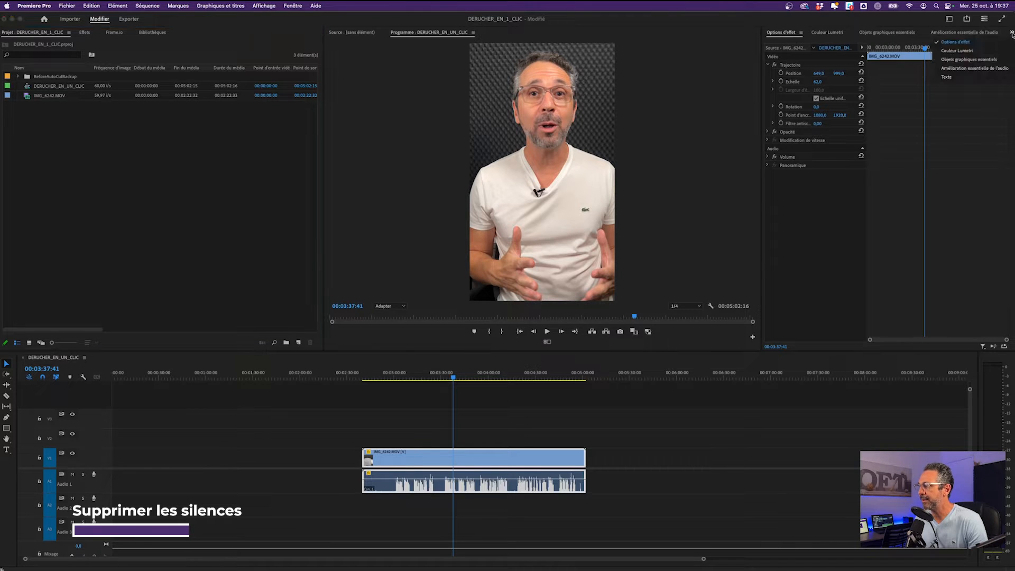
click(954, 78)
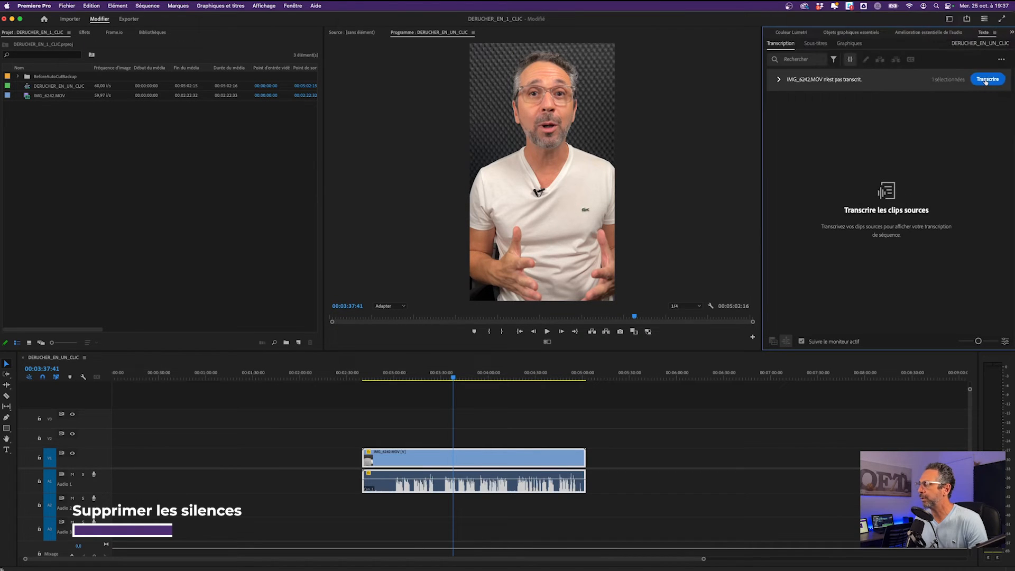
Transcribe IMG_6242.MOV and widen the transcript area so the text is easier to read.
click(986, 80)
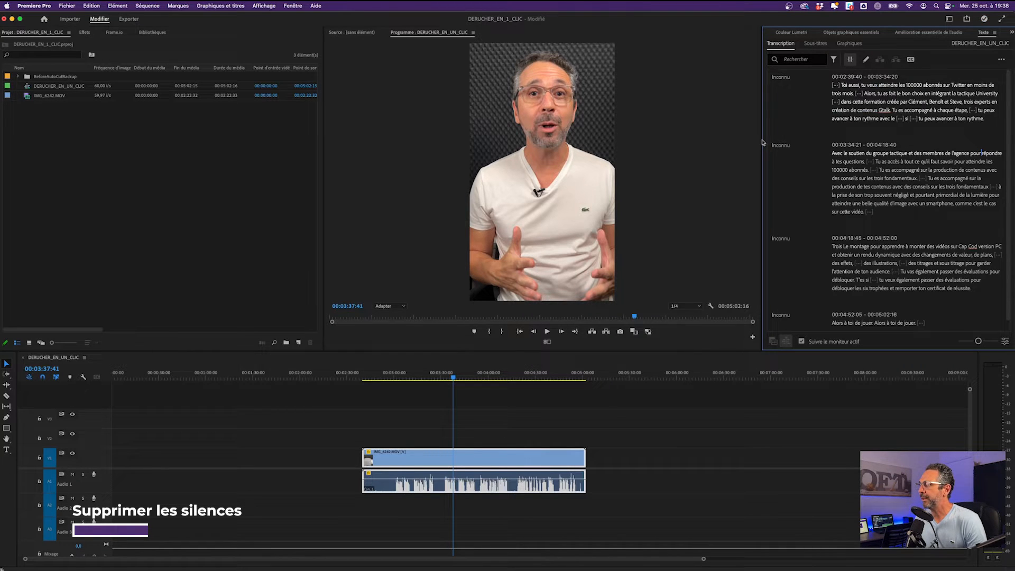
drag(761, 140, 566, 154)
mouse_move(844, 136)
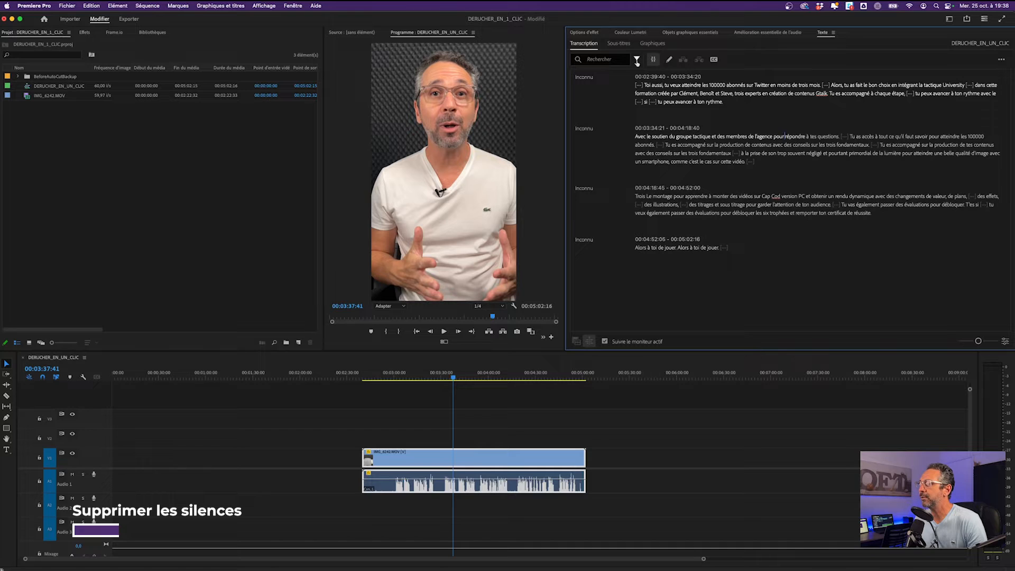
Filter the transcript by pauses and delete them all with the Extraire option, checking the resulting cuts in the timeline.
click(637, 60)
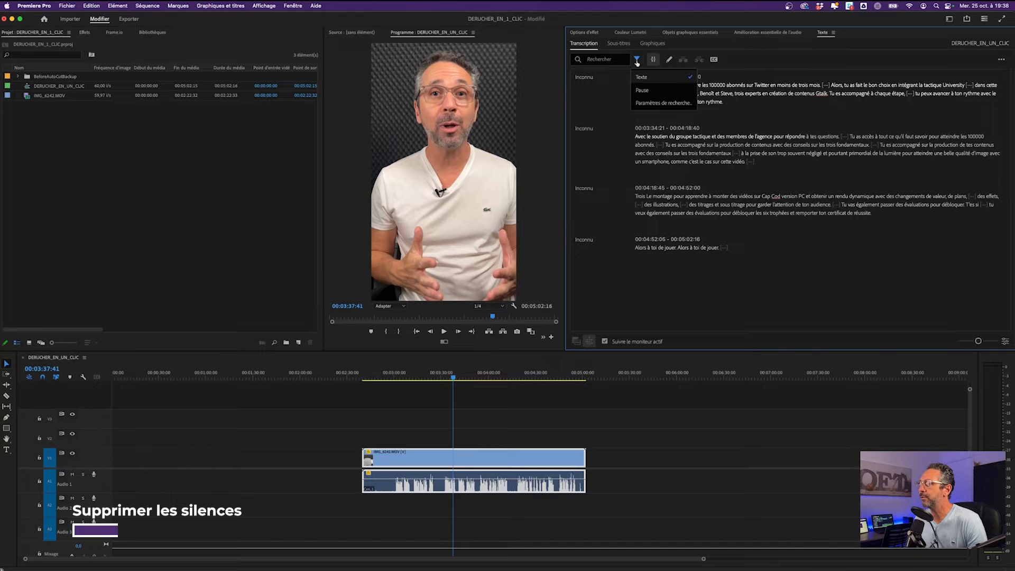
click(642, 91)
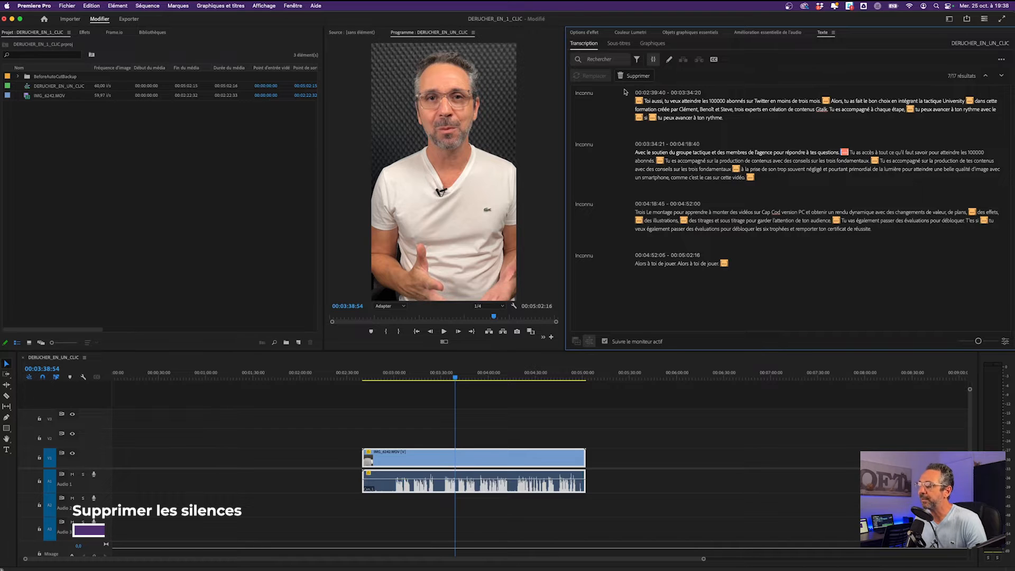
click(635, 75)
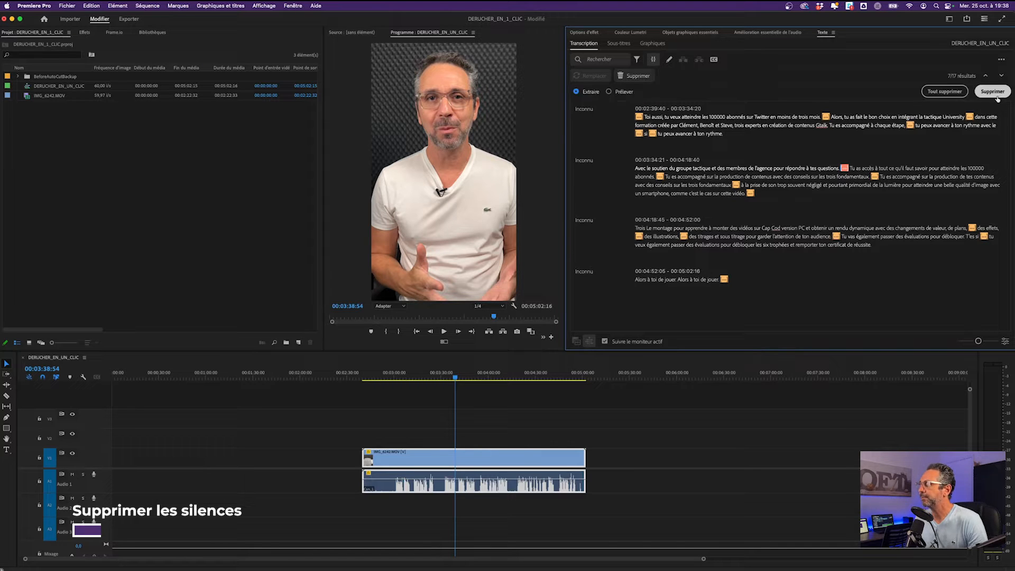
click(945, 92)
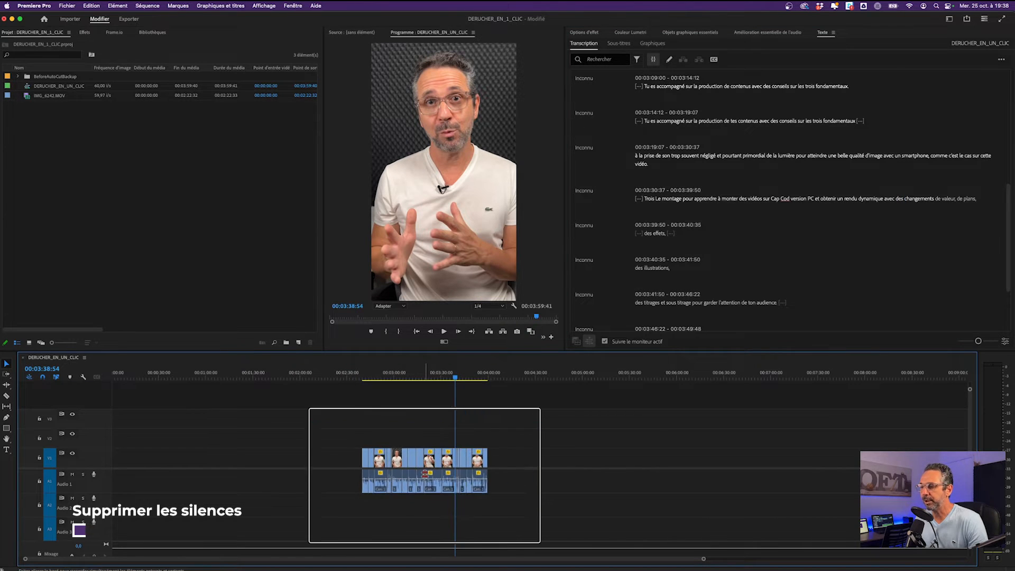
scroll(409, 430, up, 5)
scroll(409, 431, down, 5)
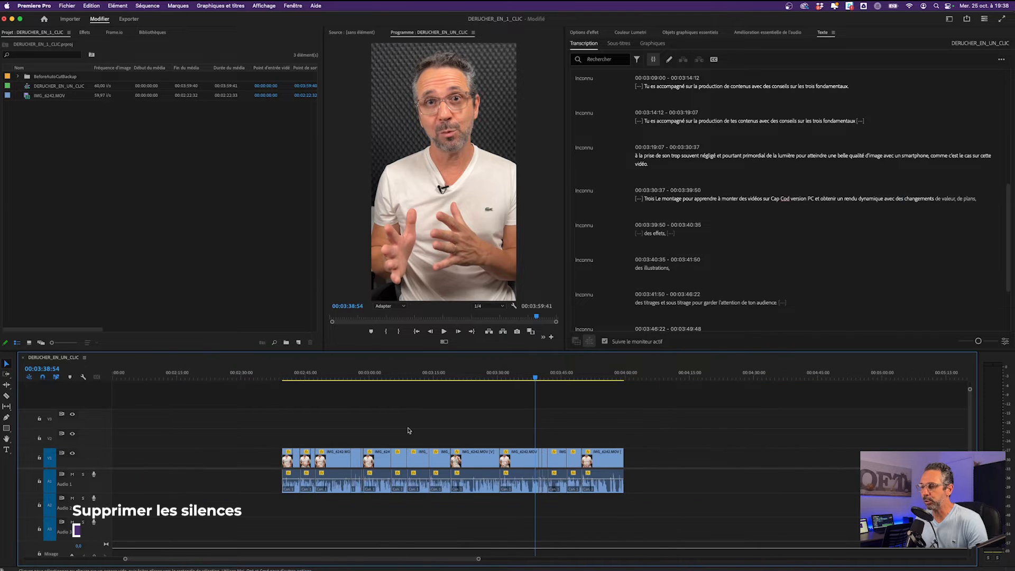
drag(419, 378, 368, 381)
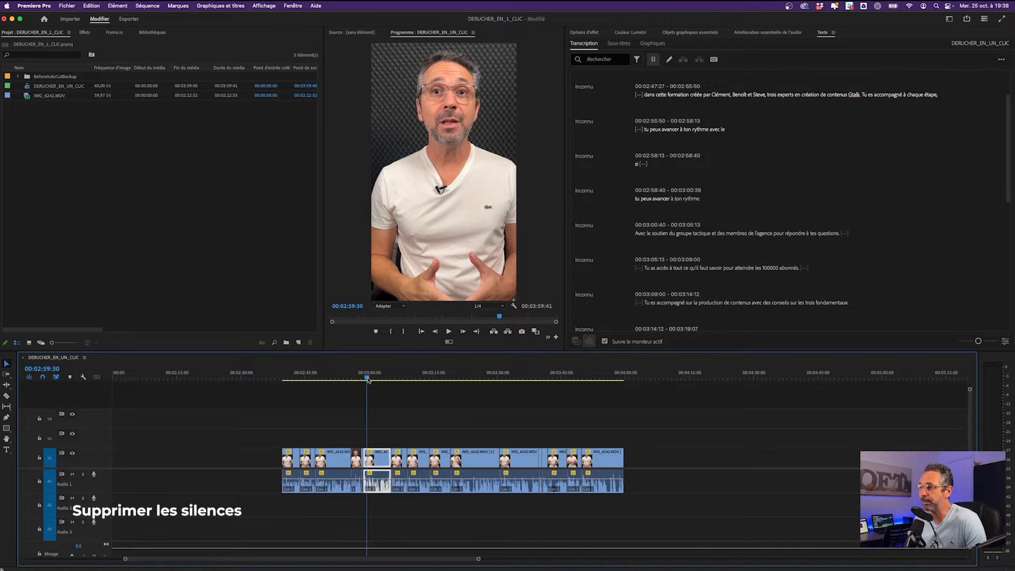
click(397, 426)
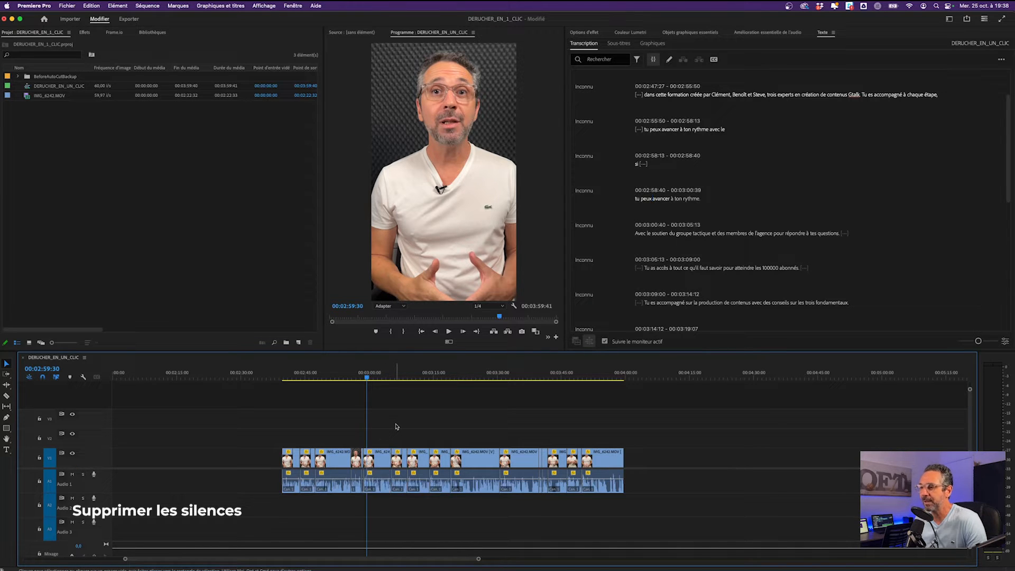
click(390, 378)
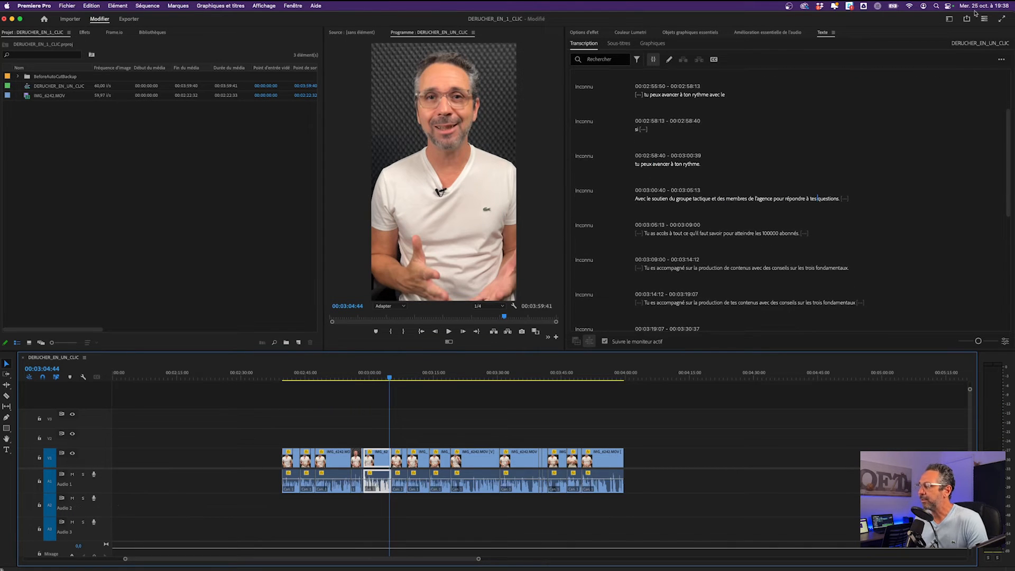
Switch to the "Montage basé sur le texte" workspace.
click(949, 19)
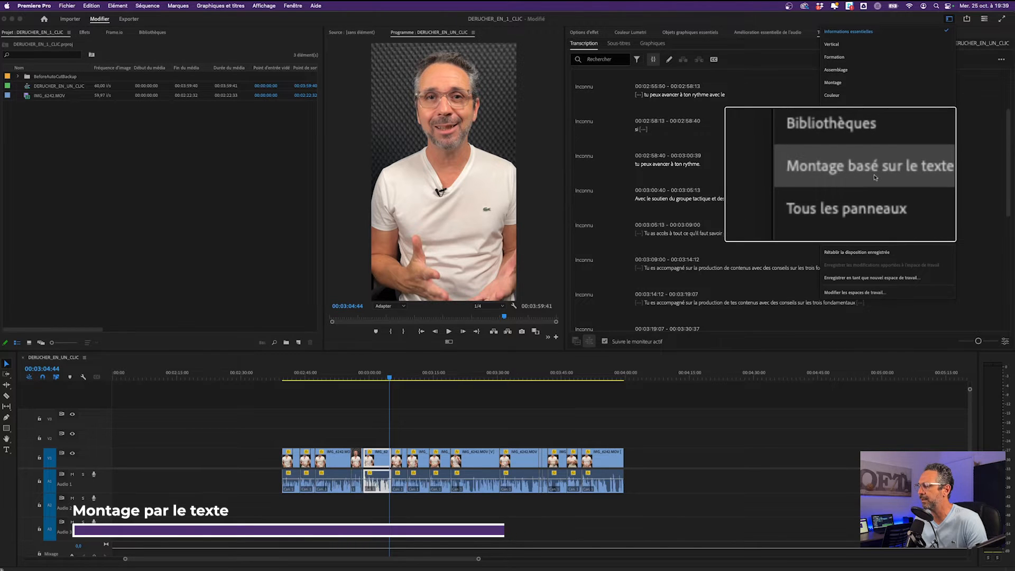
click(850, 173)
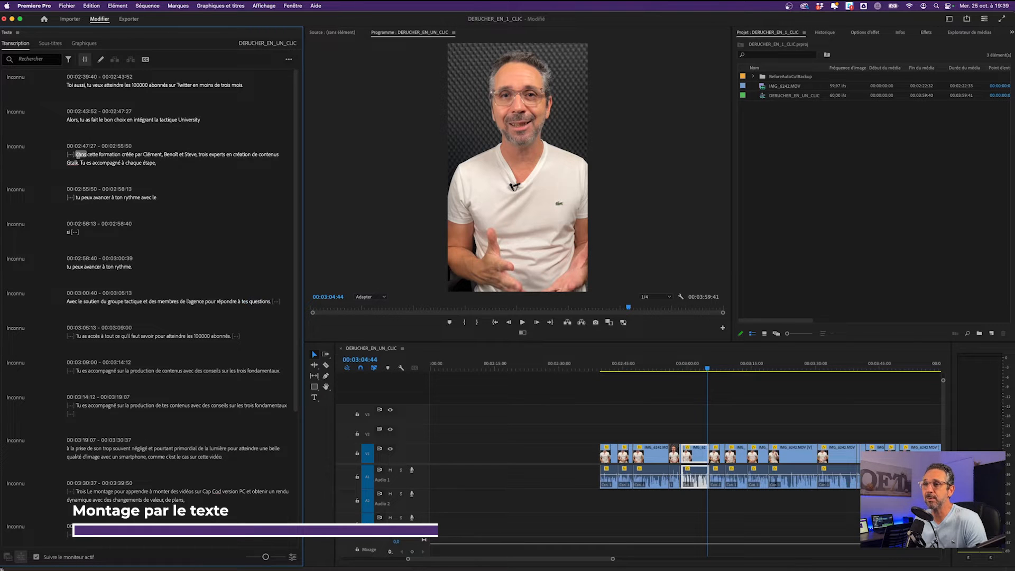
Try extracting the words "dans cette formation créée" through the transcript, undo it, and lift them out of the sequence instead.
drag(76, 155, 134, 154)
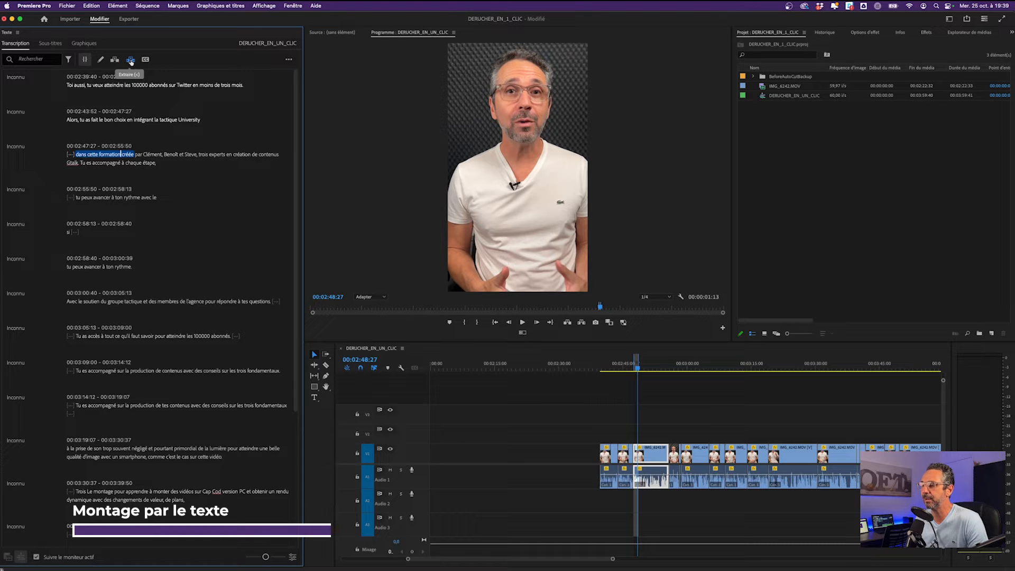
click(131, 59)
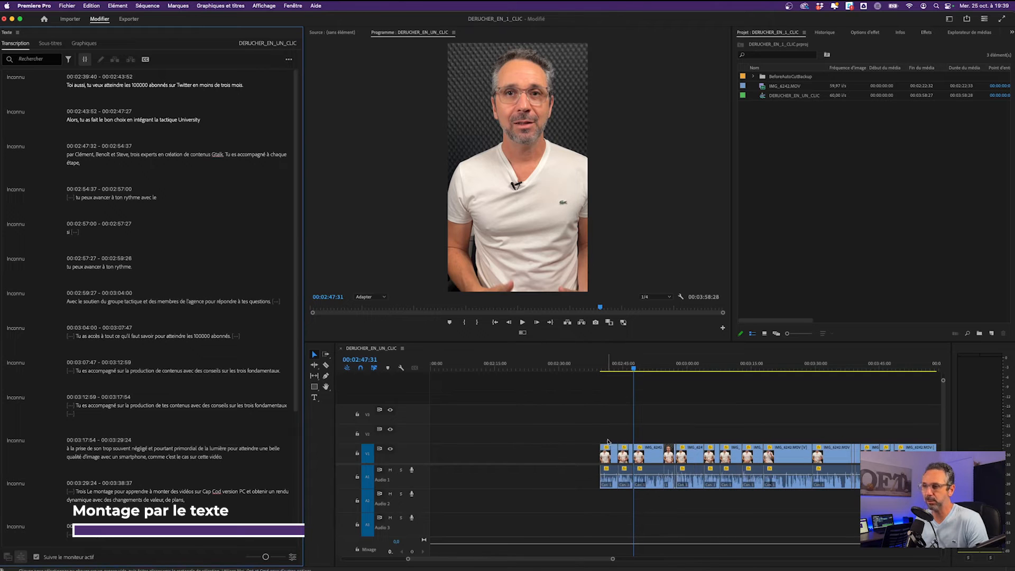
key(super+z)
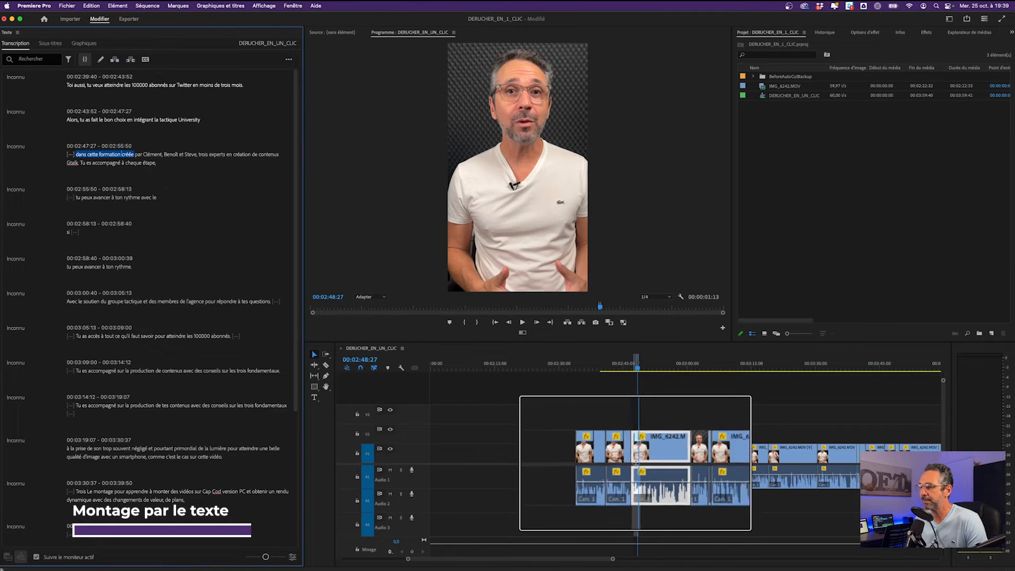
click(114, 60)
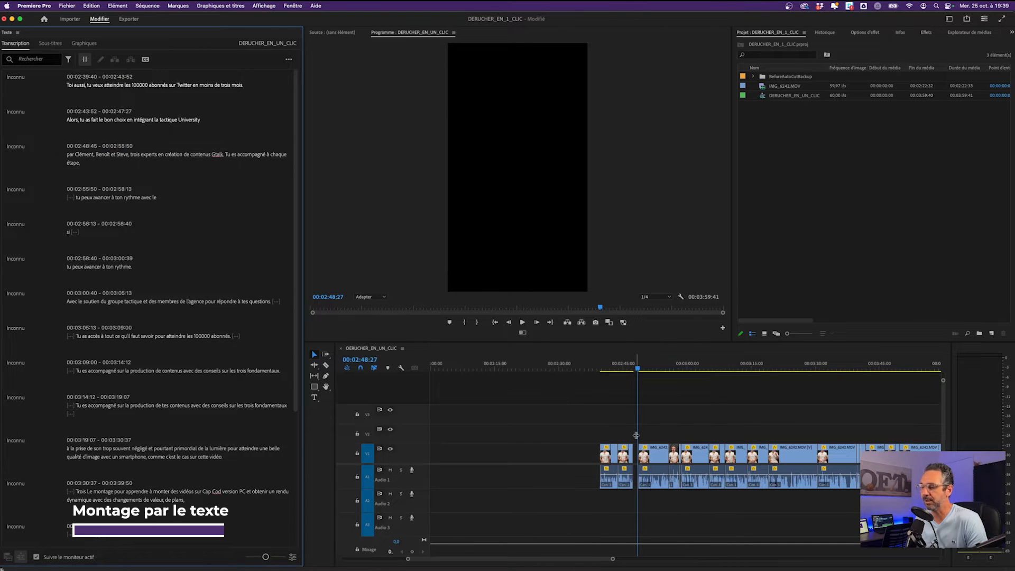
Undo the lift, copy the transcript passage presenting the three content-creation experts, paste it past the sequence's end, and compare both places in the timeline.
key(super+z)
scroll(567, 425, down, 4)
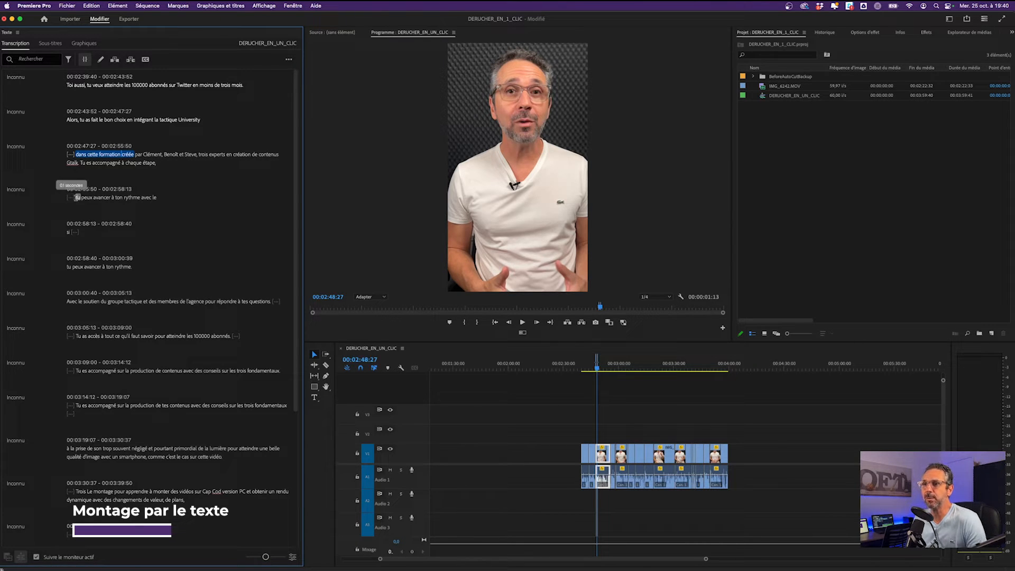
drag(137, 154, 272, 157)
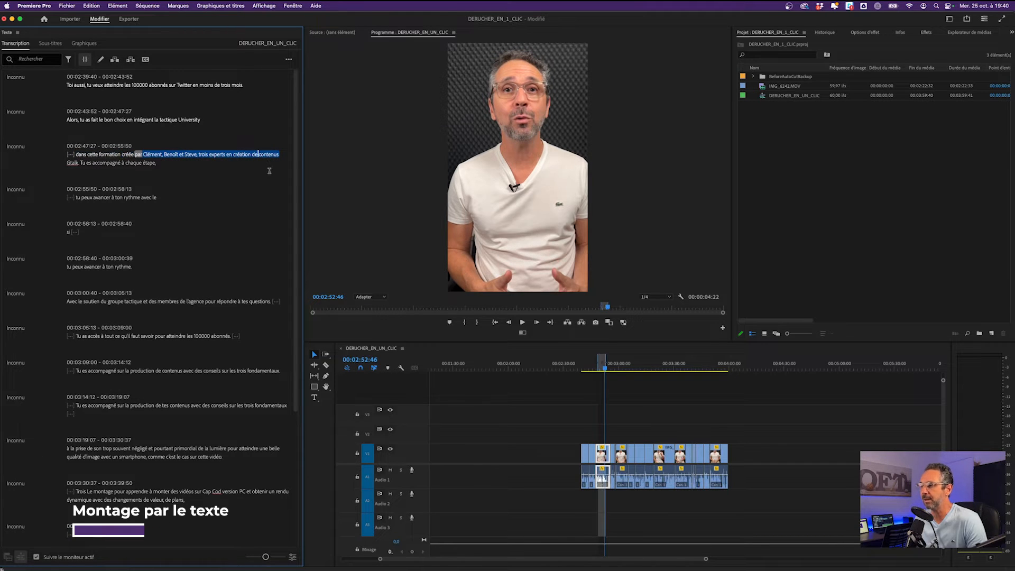
click(750, 369)
click(751, 369)
key(=)
key(=)
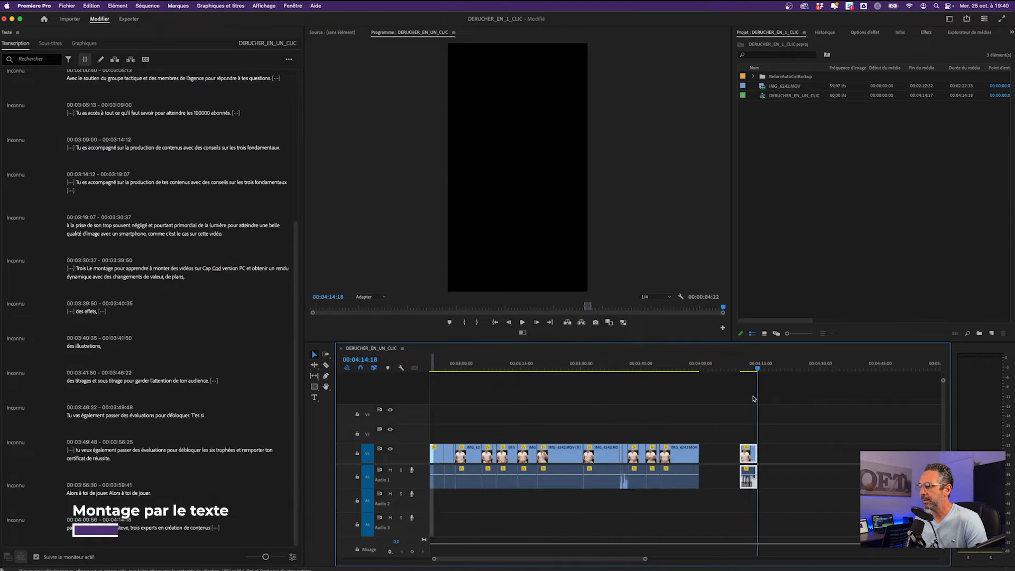
click(722, 369)
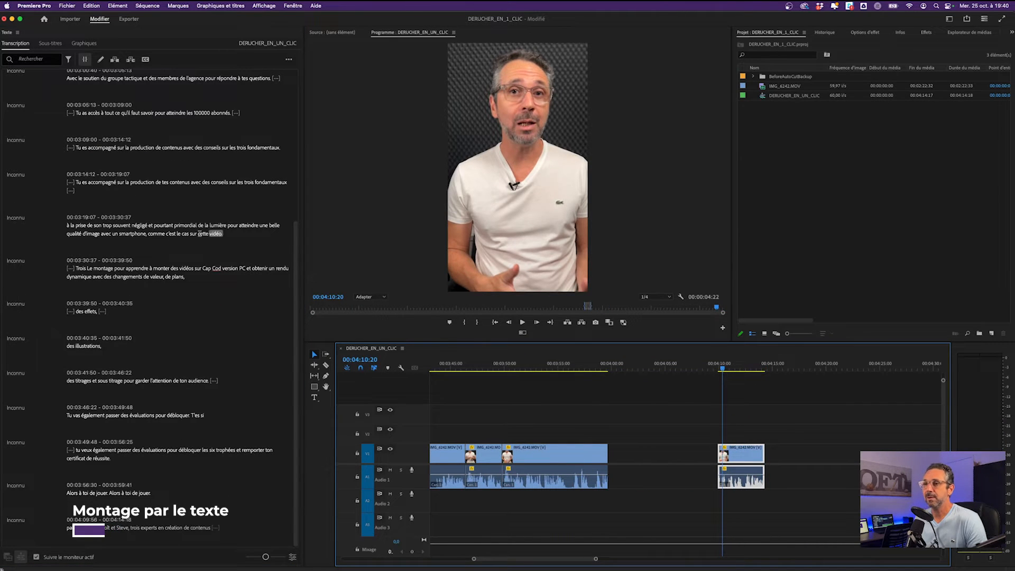
scroll(557, 427, up, 5)
scroll(557, 428, up, 5)
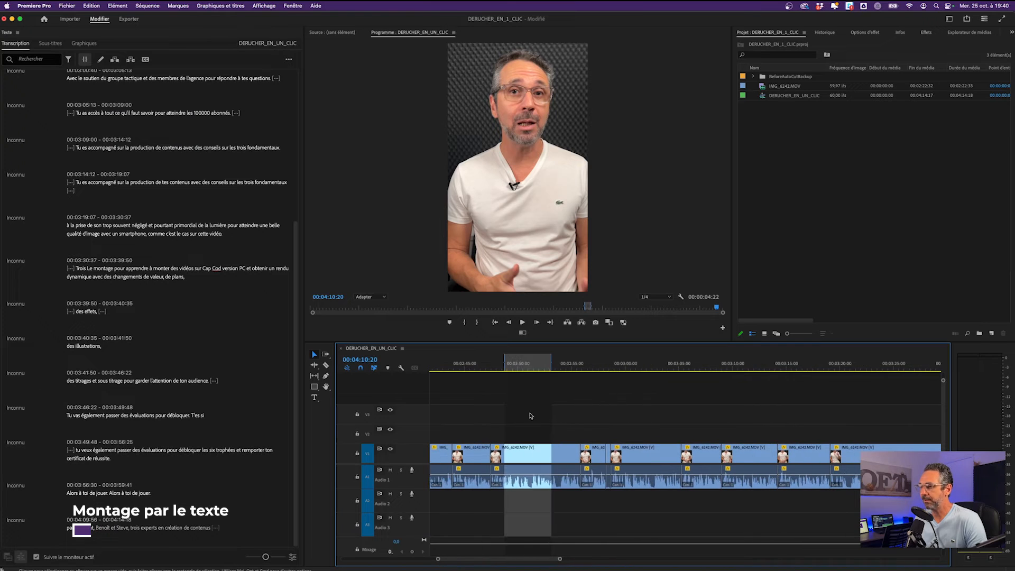
scroll(530, 431, down, 10)
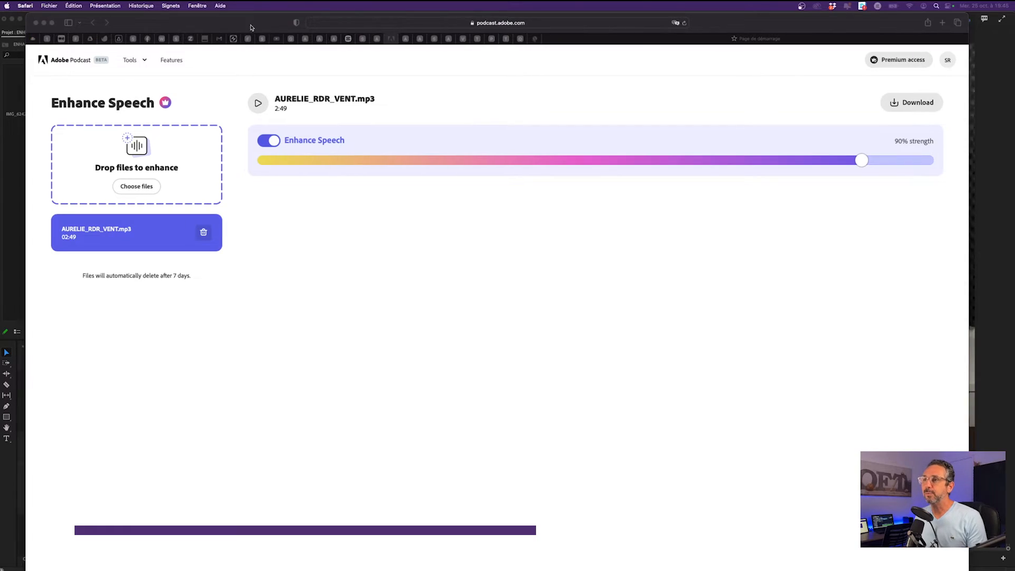
Switch from Adobe Podcast to the ENHANCE project in Premiere Pro (Beta) and scrub through the end of the 0419-ZOOM_DEZOOM clip.
click(252, 26)
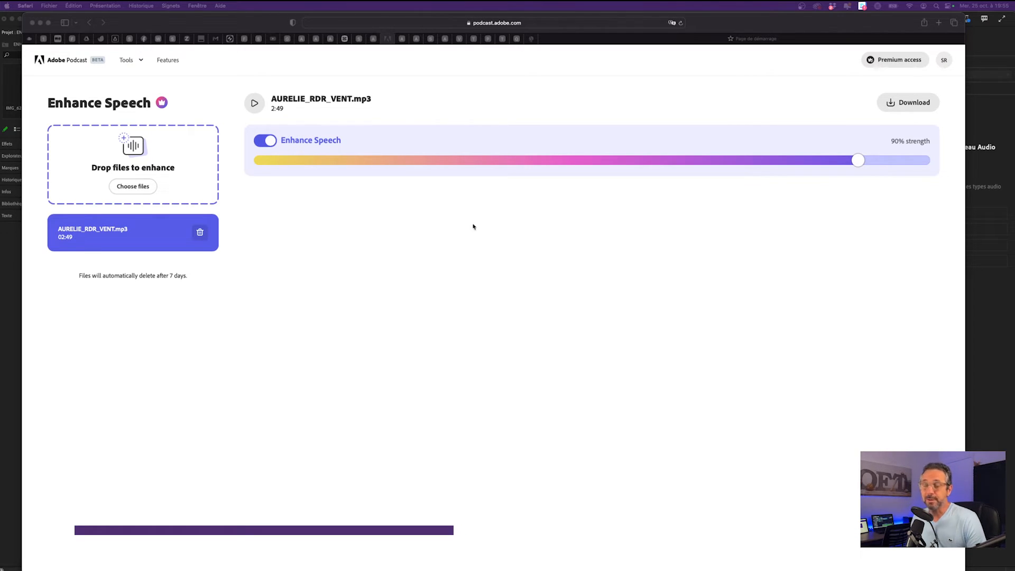
click(13, 296)
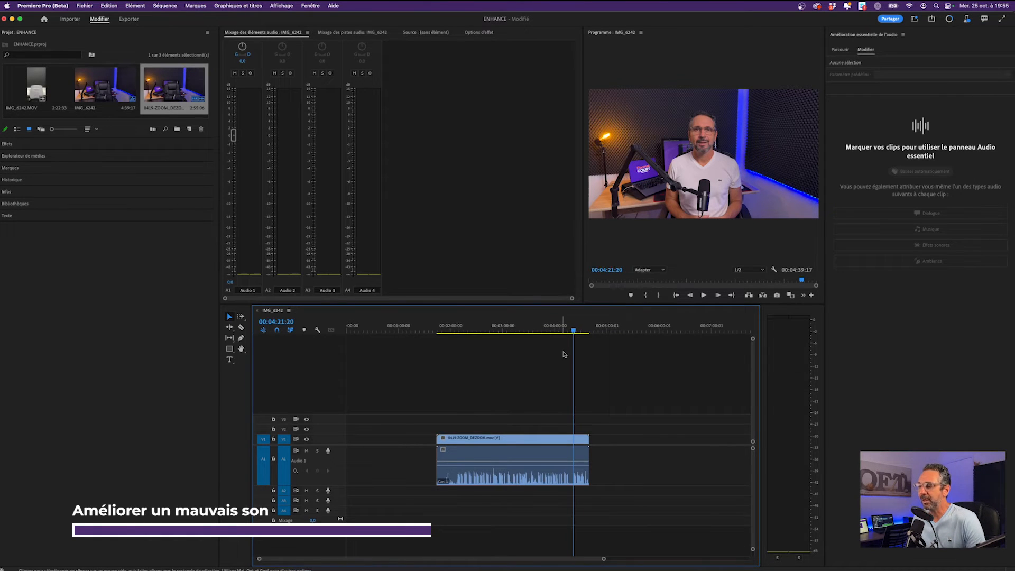
alt+scroll(565, 356, up, 3)
click(584, 354)
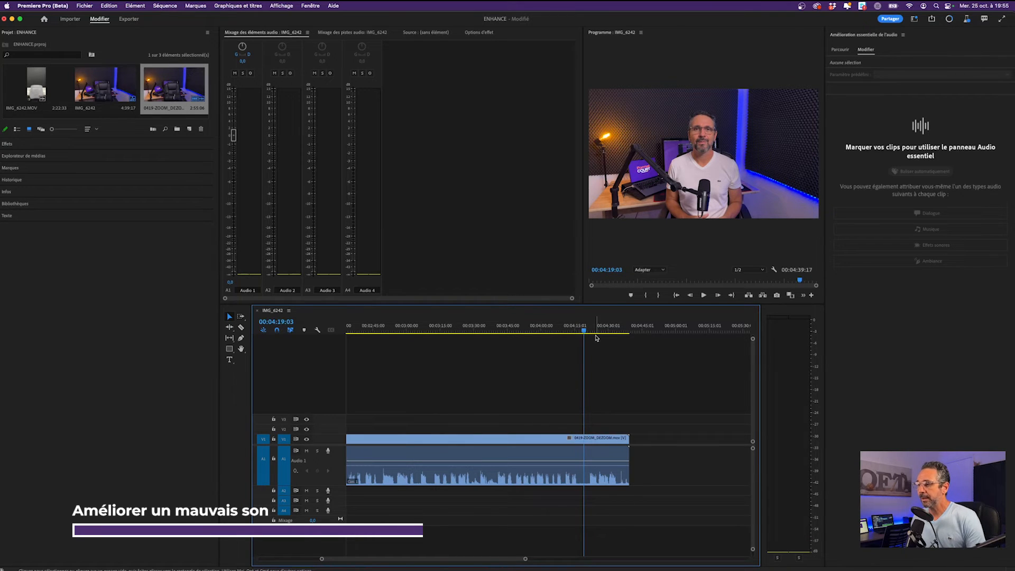
drag(603, 333, 546, 334)
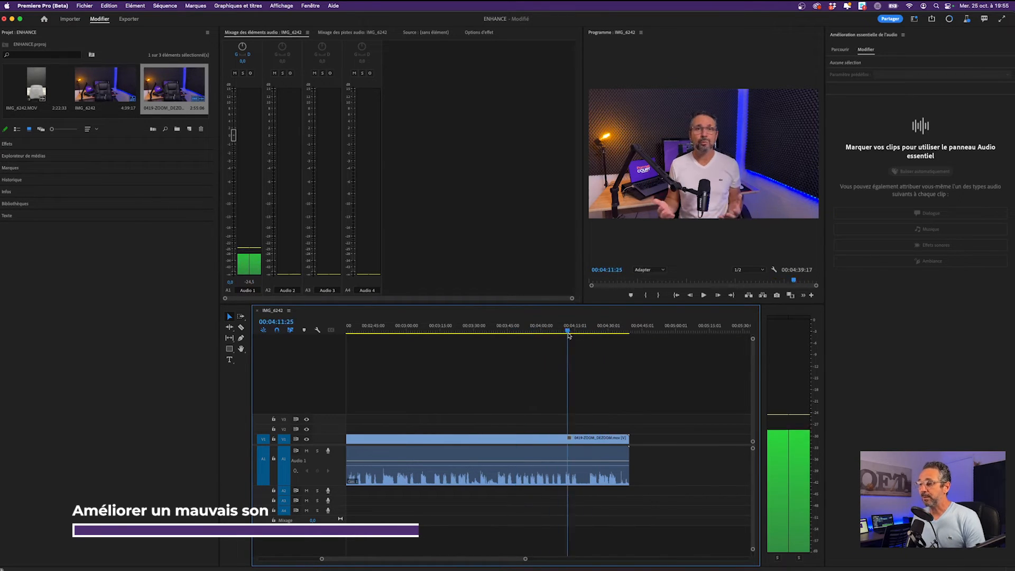
click(590, 334)
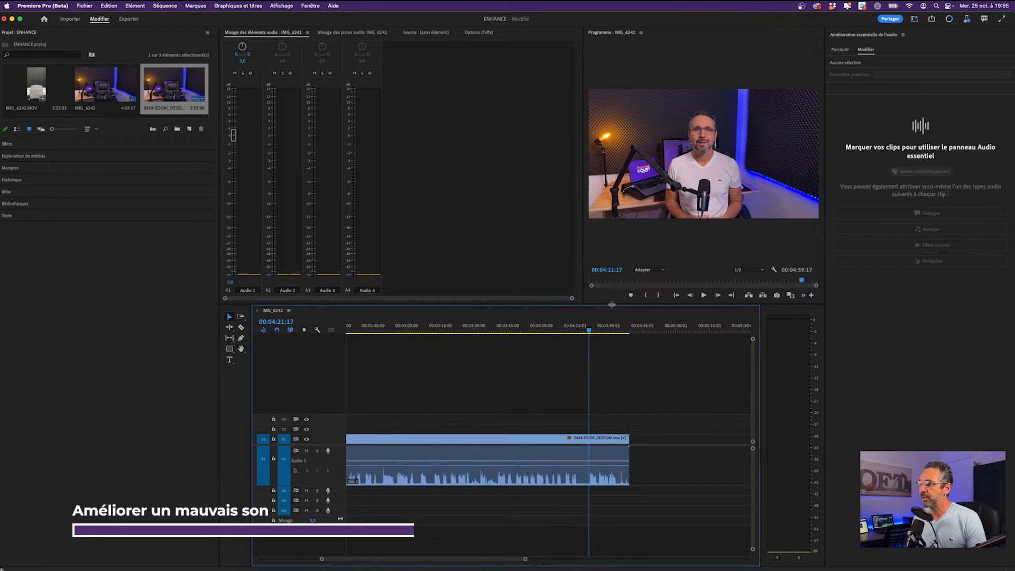
Enlarge the program monitor and play the clip from about 00:04:21 to hear its original sound.
drag(613, 306, 612, 371)
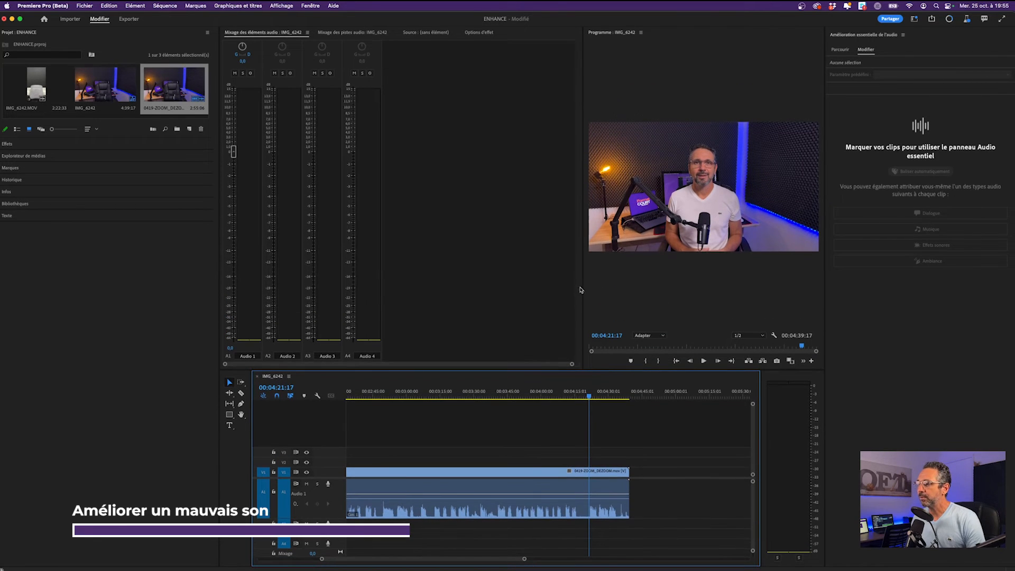
drag(584, 287, 379, 282)
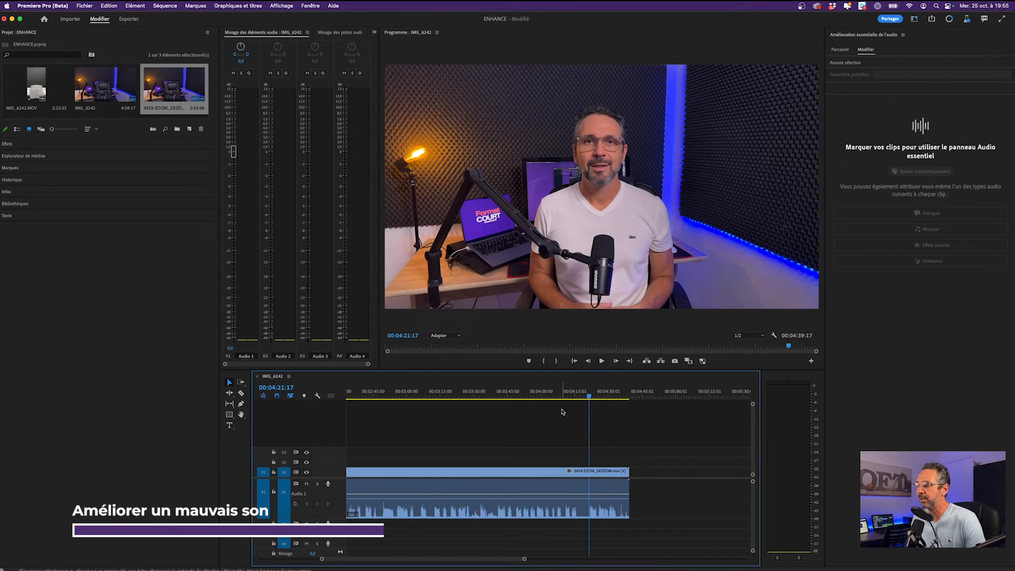
key(space)
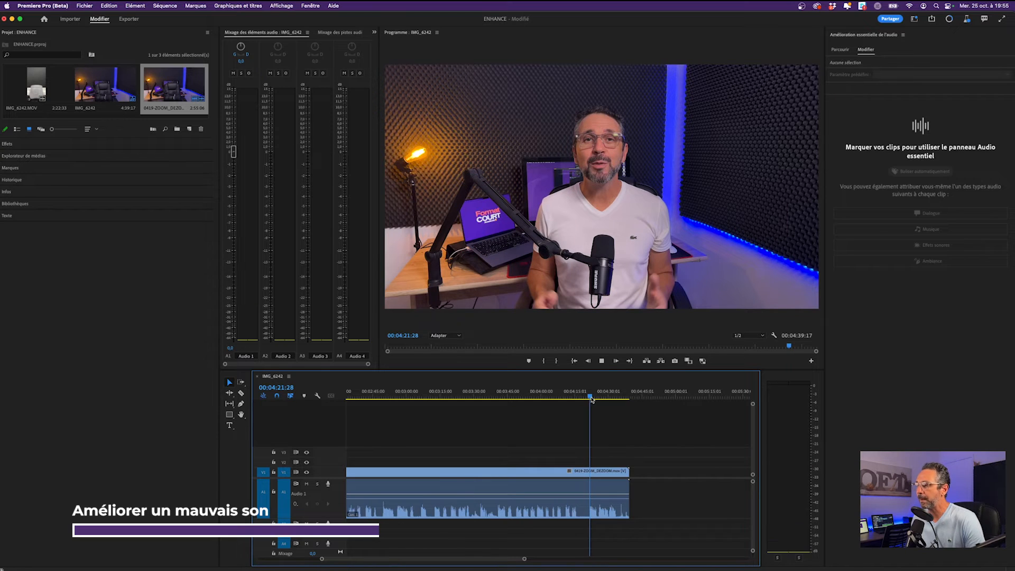
key(space)
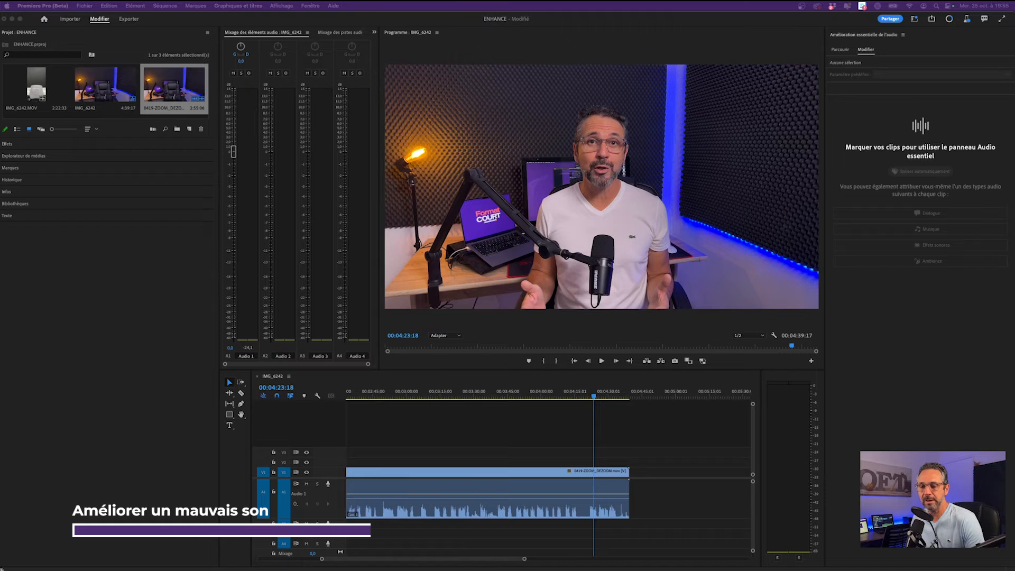
click(600, 399)
key(space)
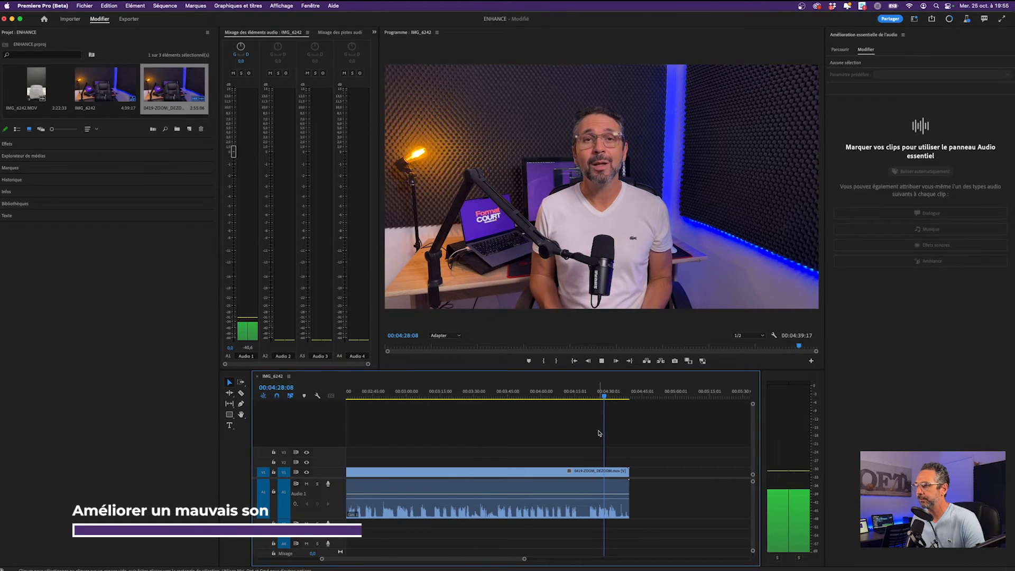
key(space)
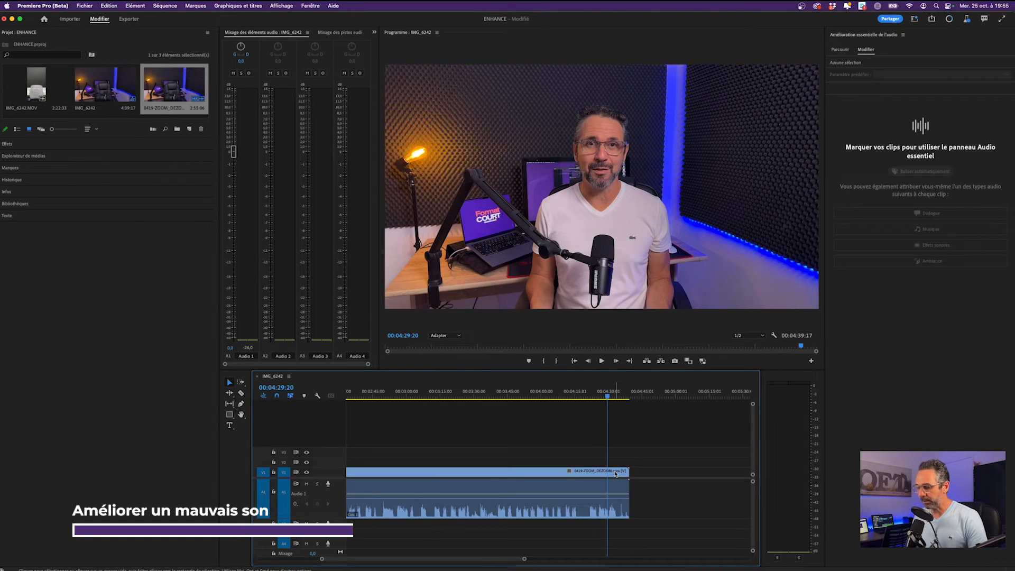
Ripple-trim the clip's start and end to keep an excerpt of about 11 seconds ending at 00:01:55:24, and play its beginning.
drag(607, 397, 590, 397)
click(595, 474)
key(ctrl+z)
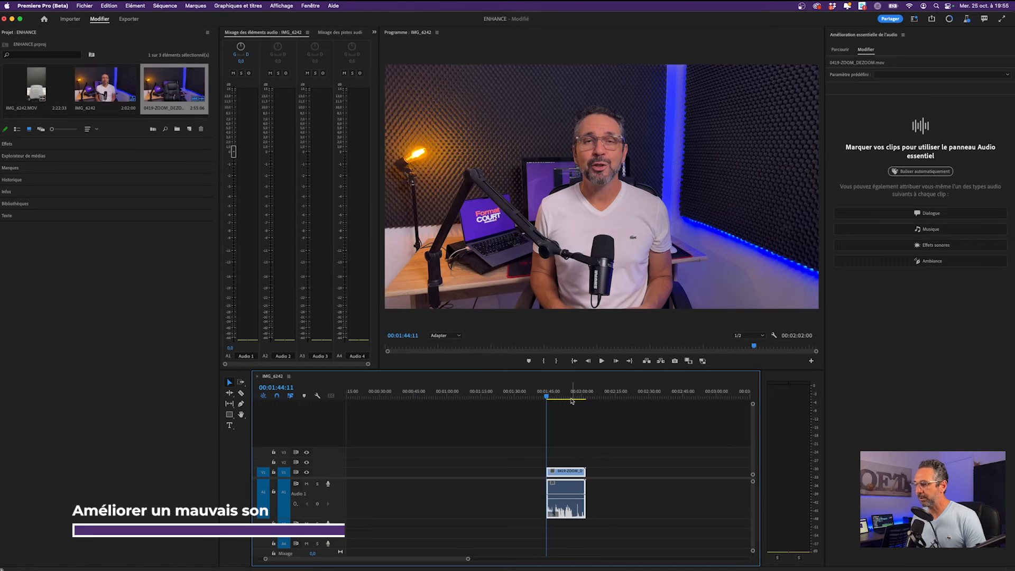
click(570, 396)
drag(571, 397, 572, 397)
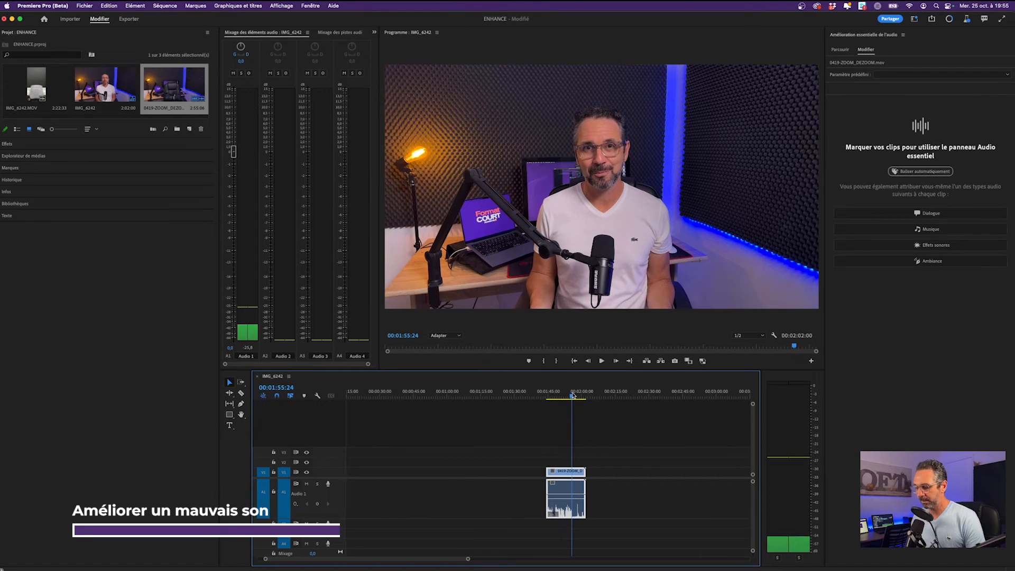
key(w)
scroll(547, 453, up, 5)
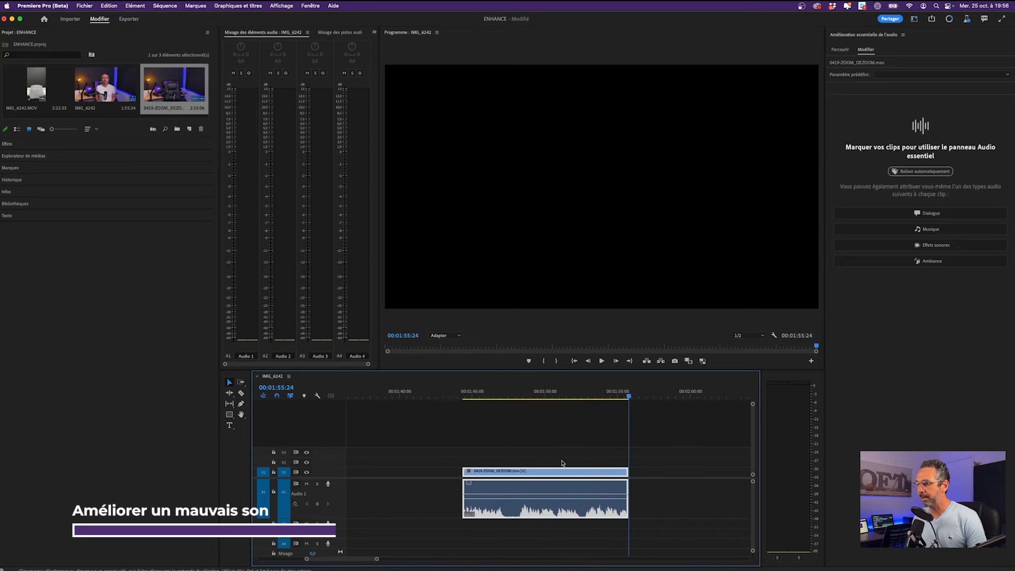
click(539, 410)
drag(544, 396, 456, 398)
key(space)
key(space)
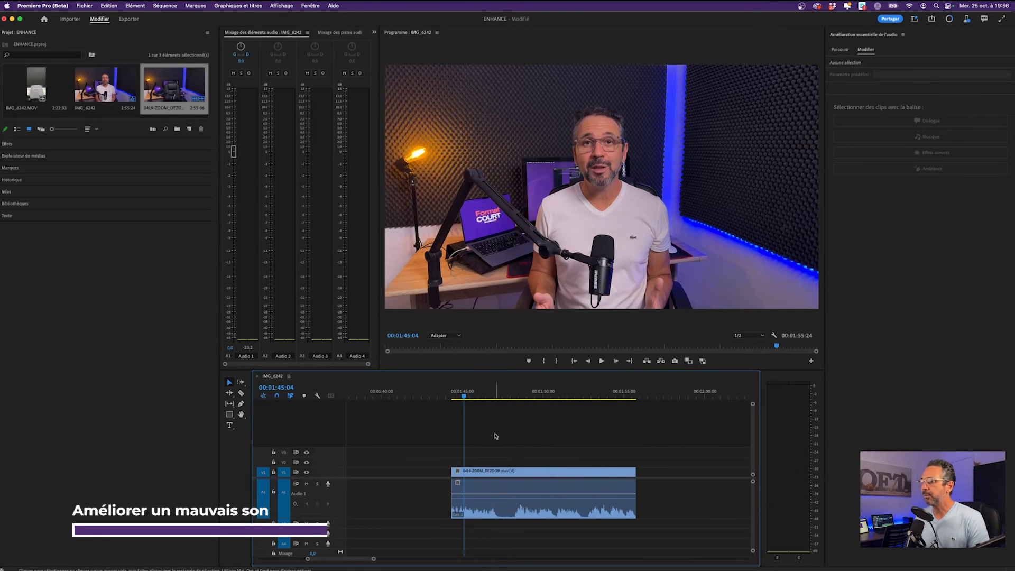
Assign the Dialogue audio type to the excerpt, set Dynamique to 6,2 under Clarté, and play the result.
click(517, 486)
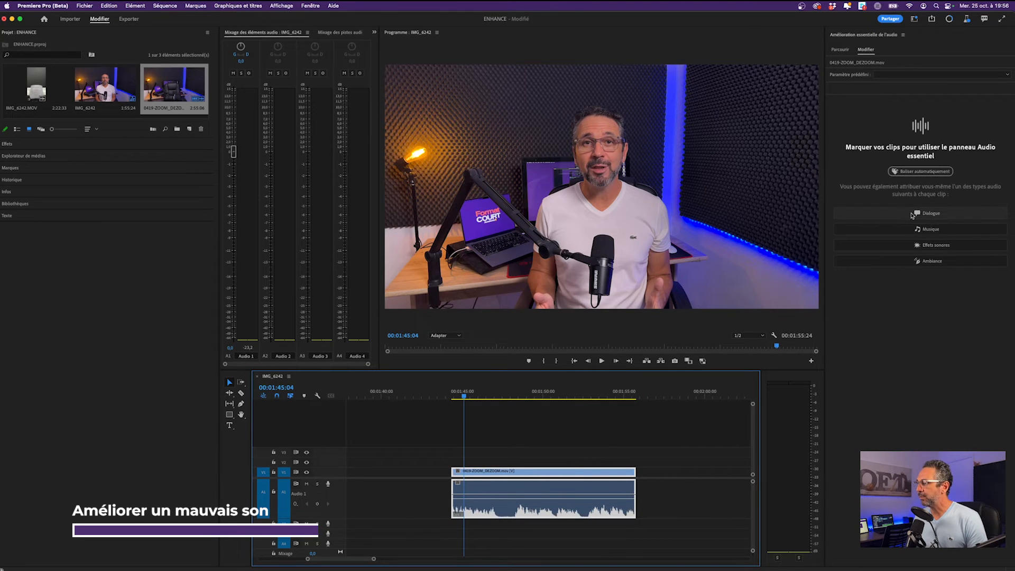
click(912, 215)
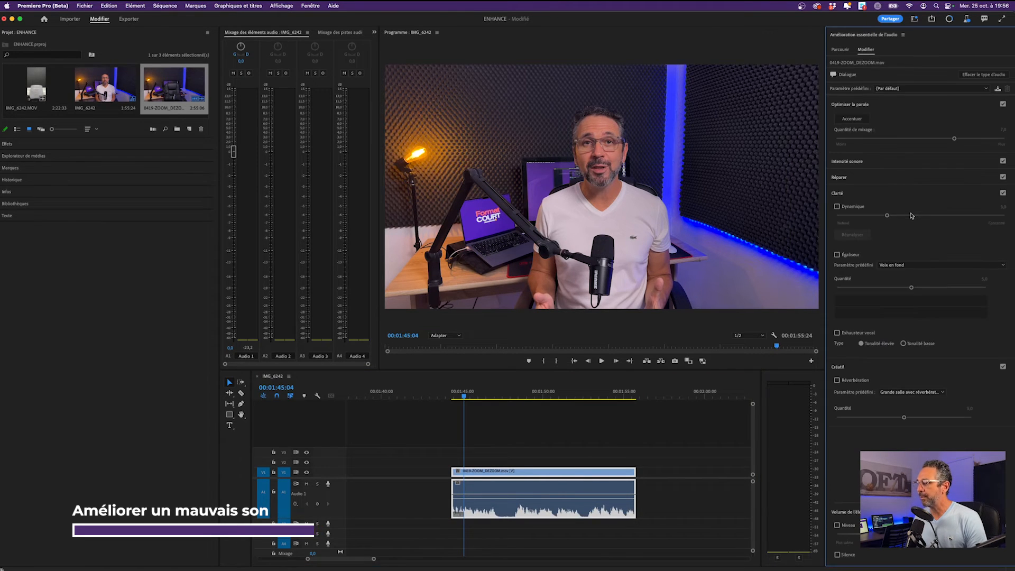
drag(888, 217, 920, 217)
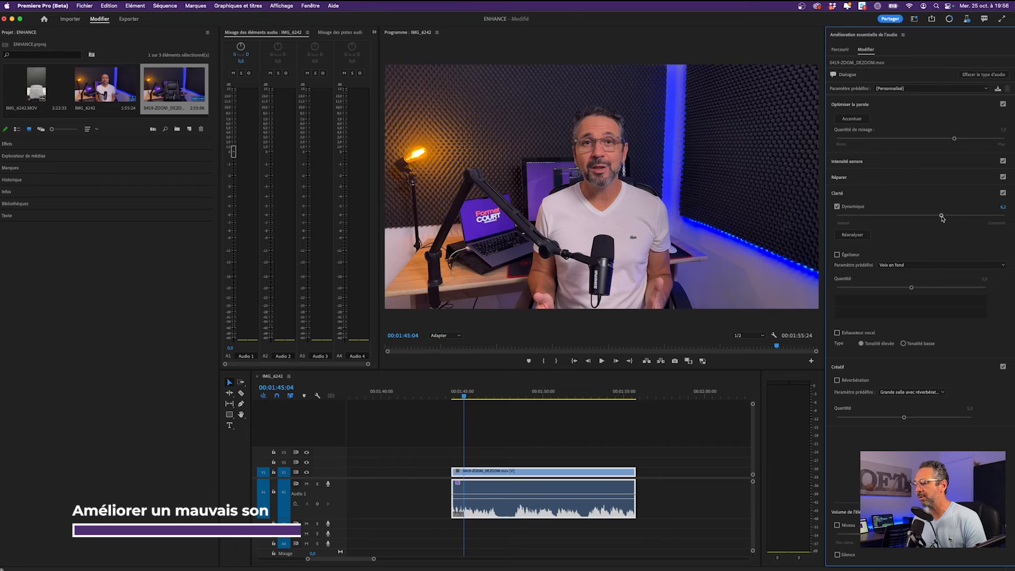
click(467, 398)
key(space)
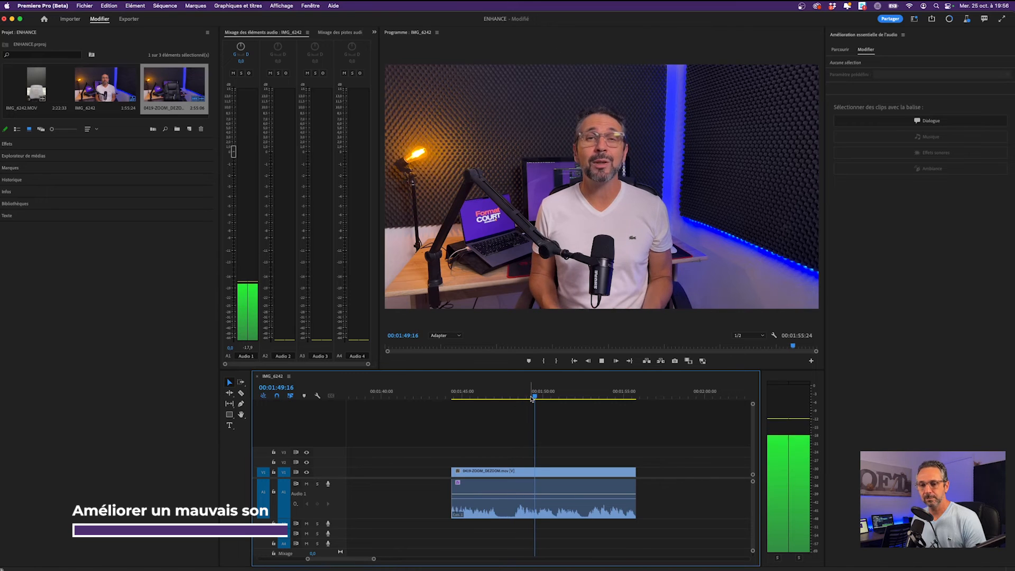
key(space)
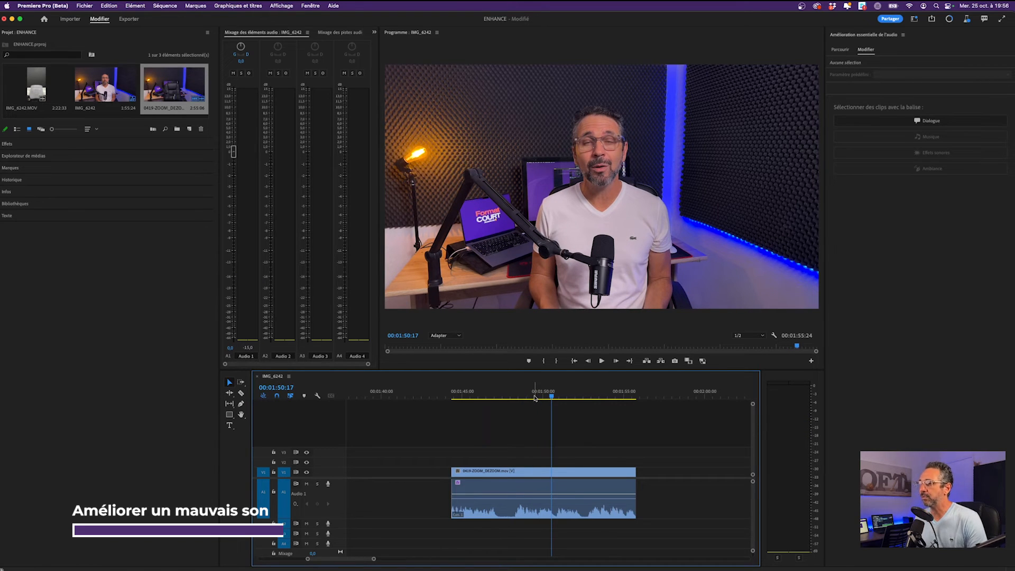
Enhance the excerpt's voice with Accentuer under Optimiser la parole and play the processed sound.
click(560, 488)
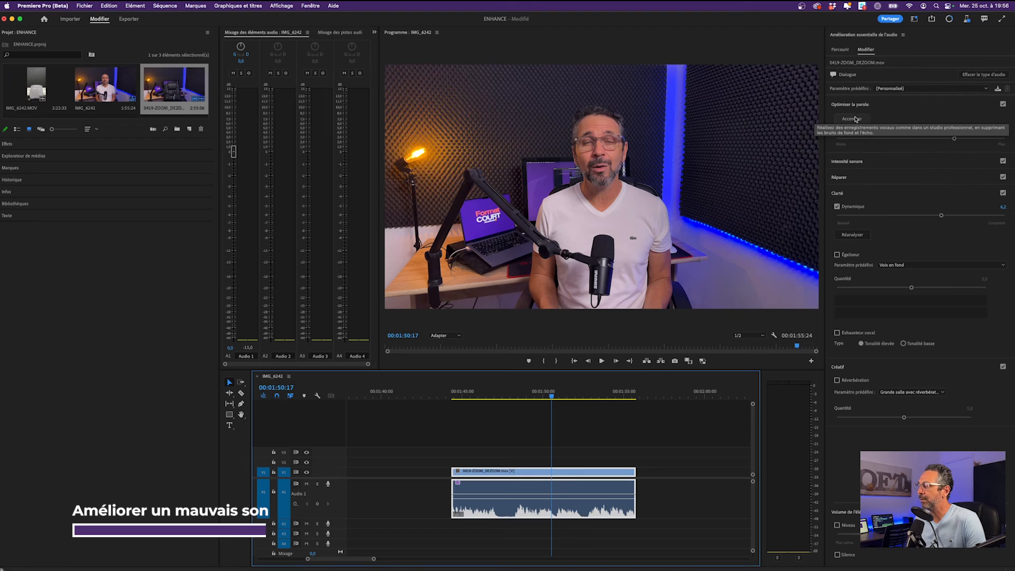
click(857, 120)
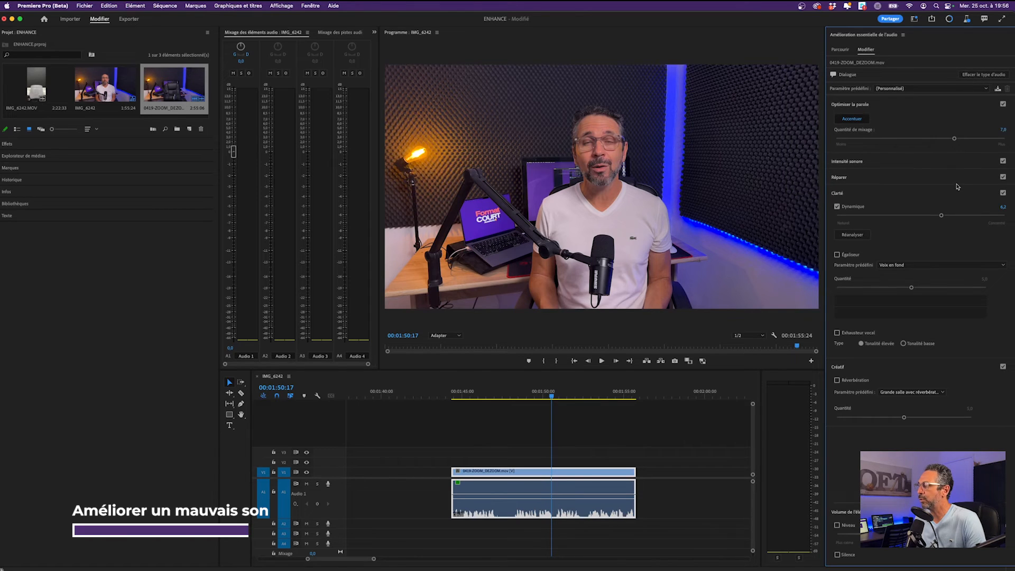
click(523, 398)
key(space)
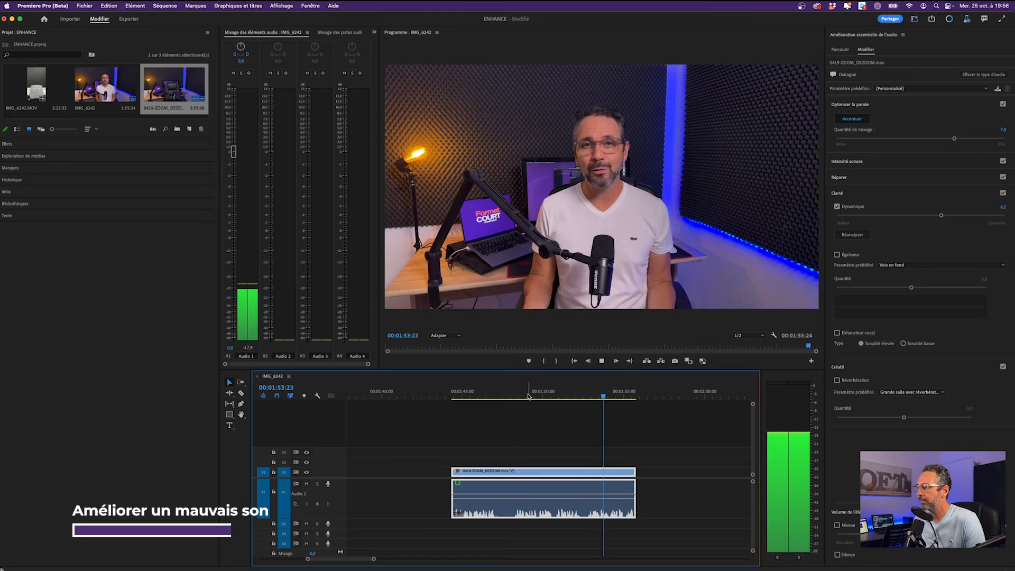
key(space)
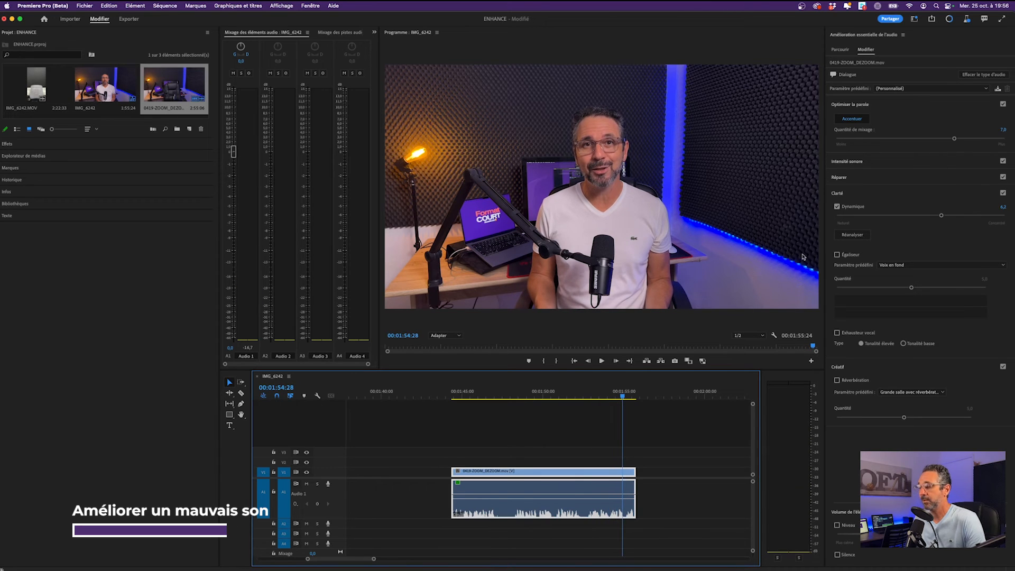
Set the excerpt's Dynamique to 7,0 and play the processed sound again.
drag(942, 217, 950, 217)
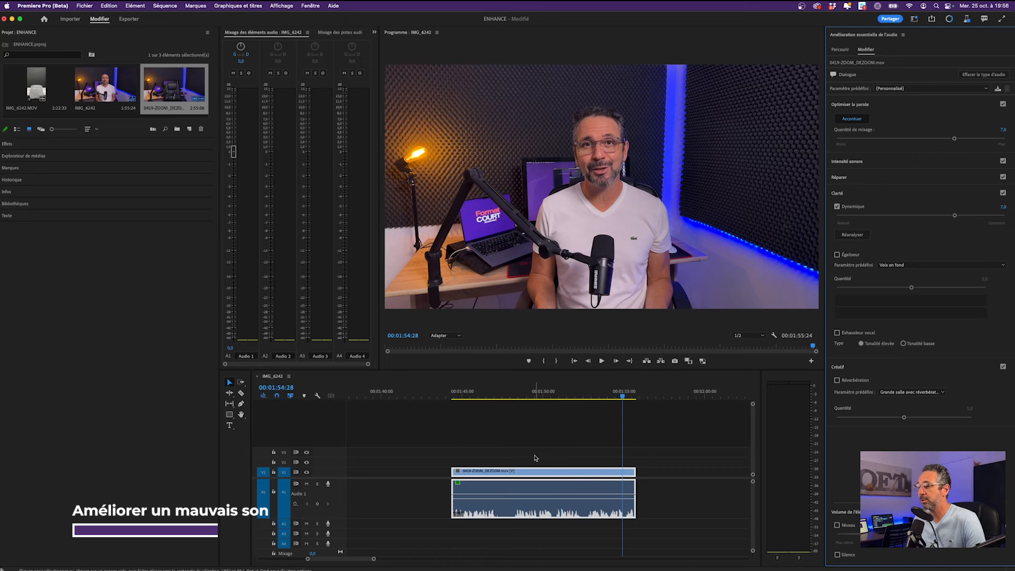
click(518, 397)
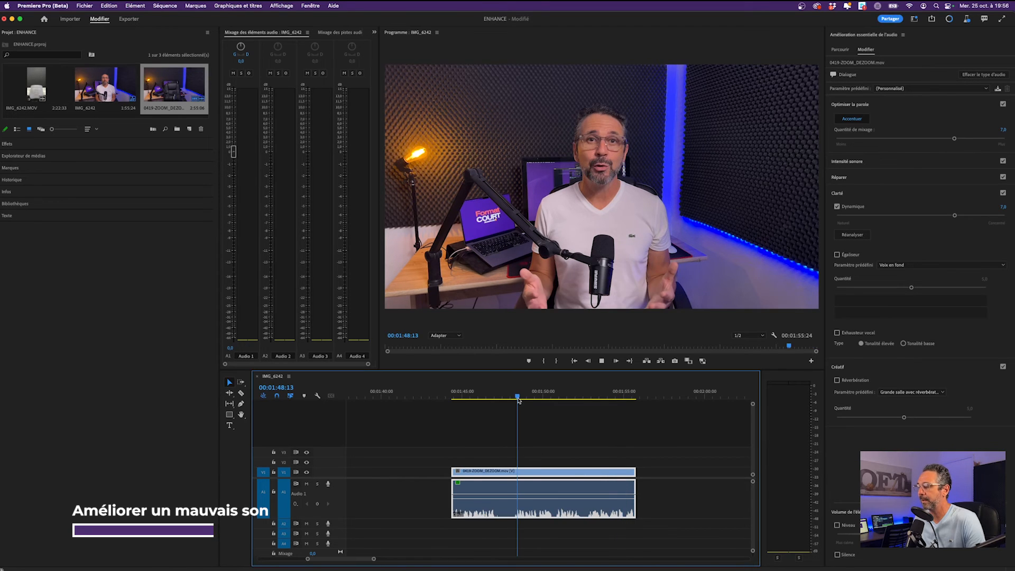
key(space)
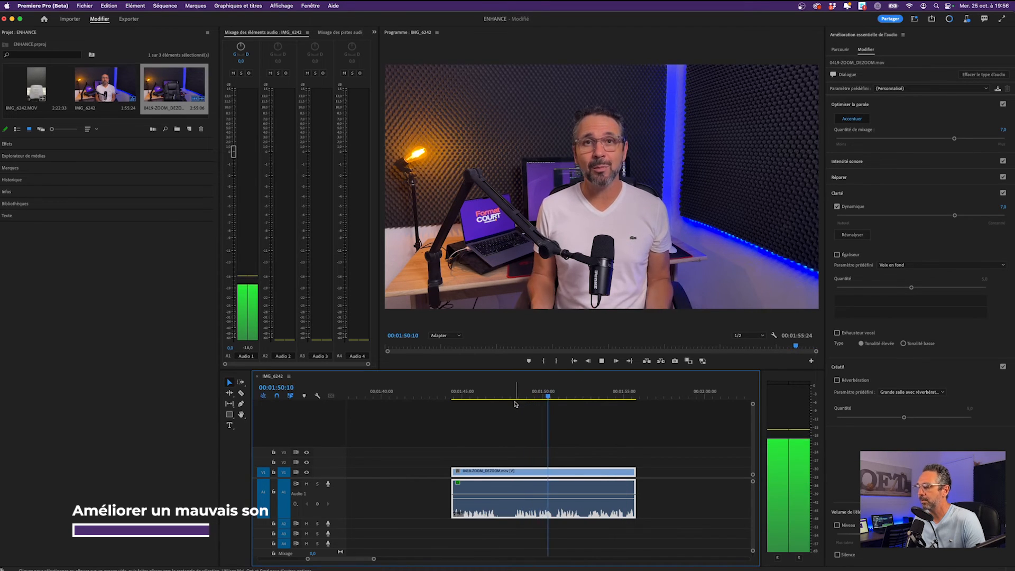
key(space)
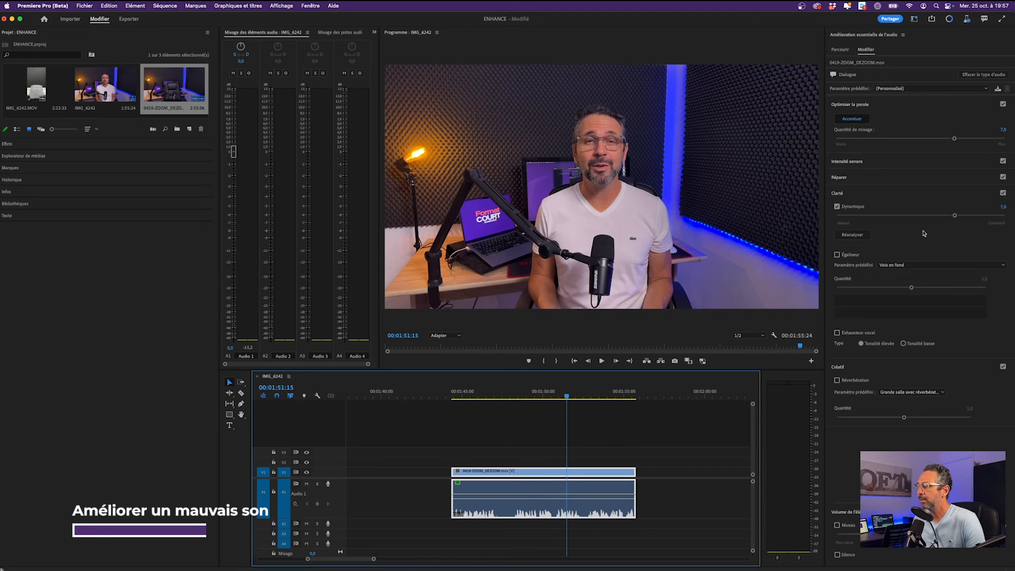
Compare the excerpt's sound by playing it with Optimiser la parole turned off and then turned back on.
click(1003, 105)
click(528, 397)
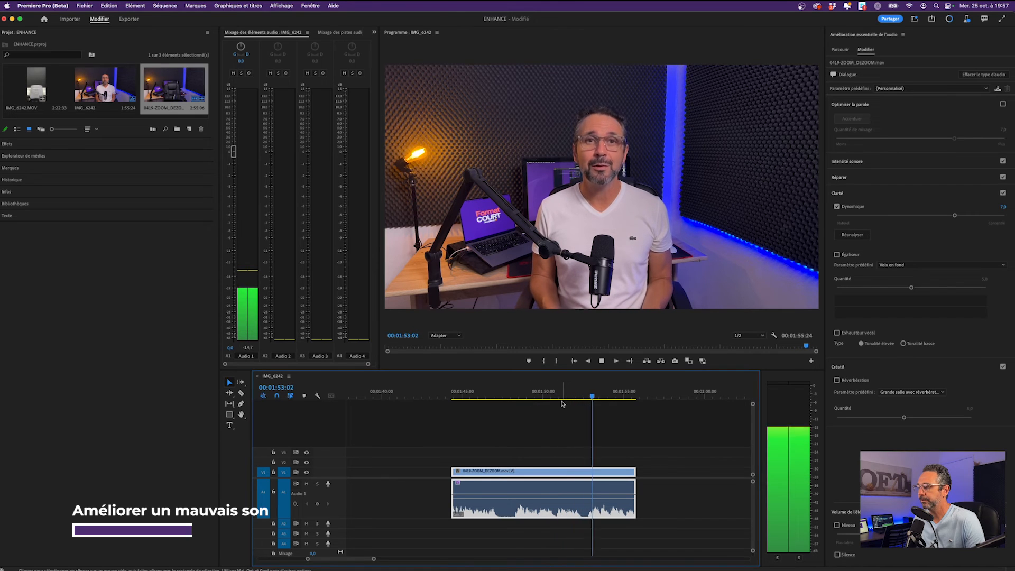
key(space)
click(1003, 105)
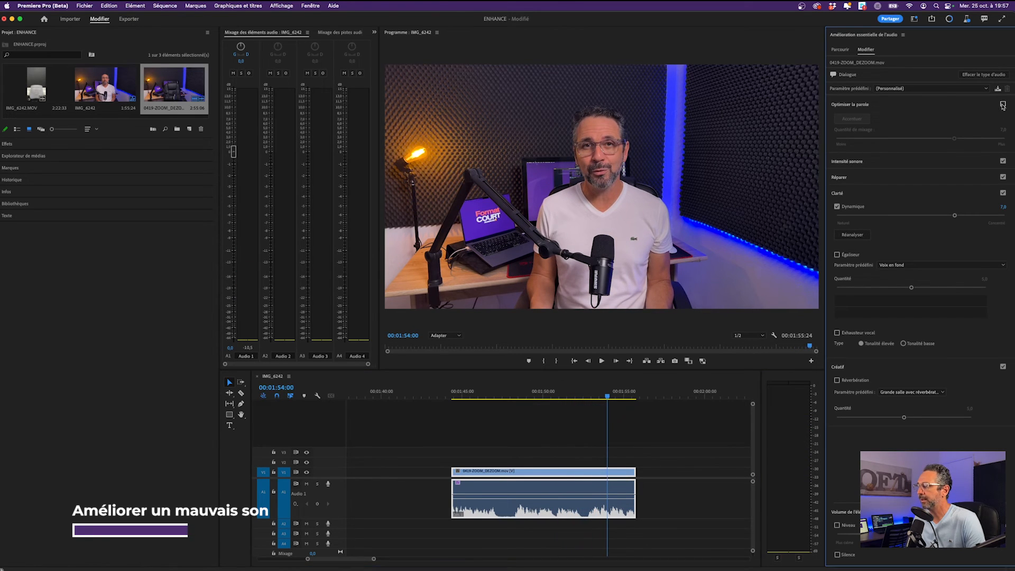
click(523, 398)
key(space)
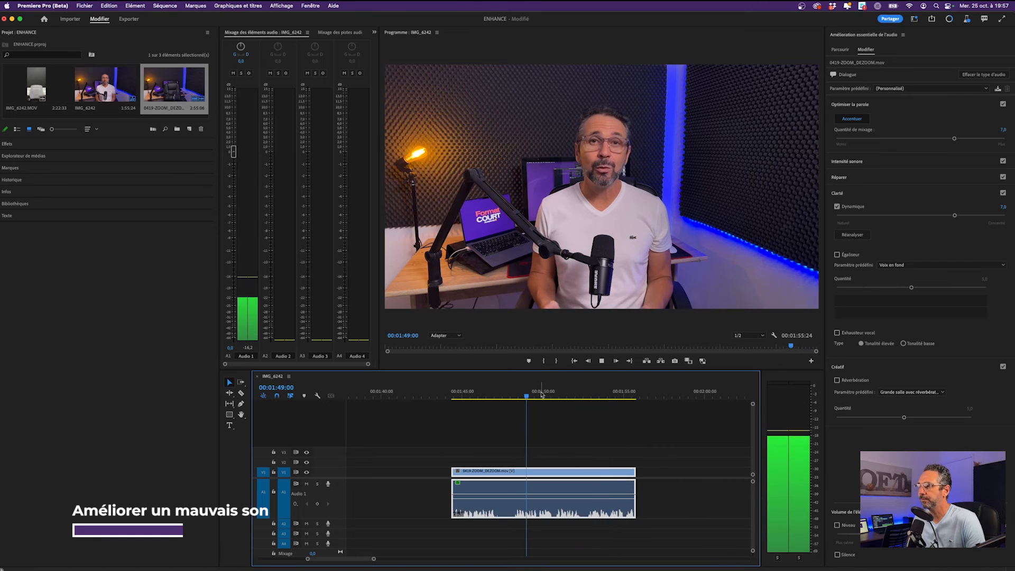
key(space)
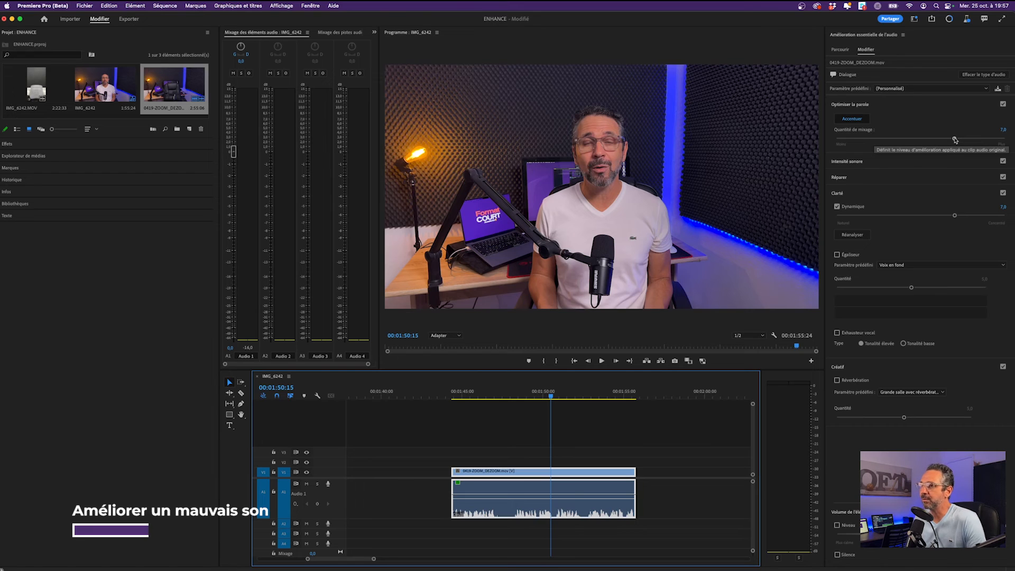
Set Quantité de mixage under Optimiser la parole to 9,0 and play the excerpt from about 00:01:48:16.
drag(955, 141, 965, 140)
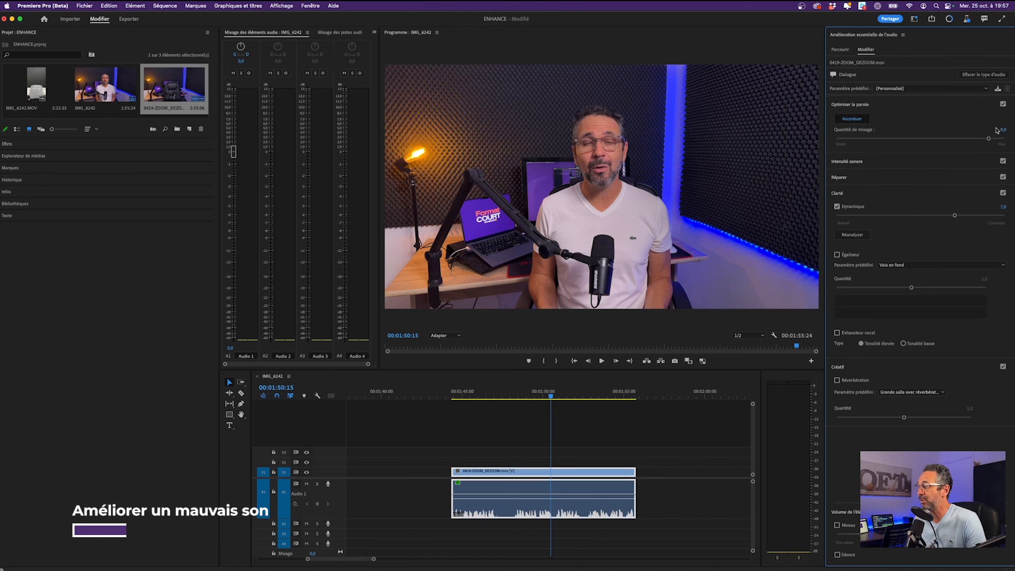
click(521, 401)
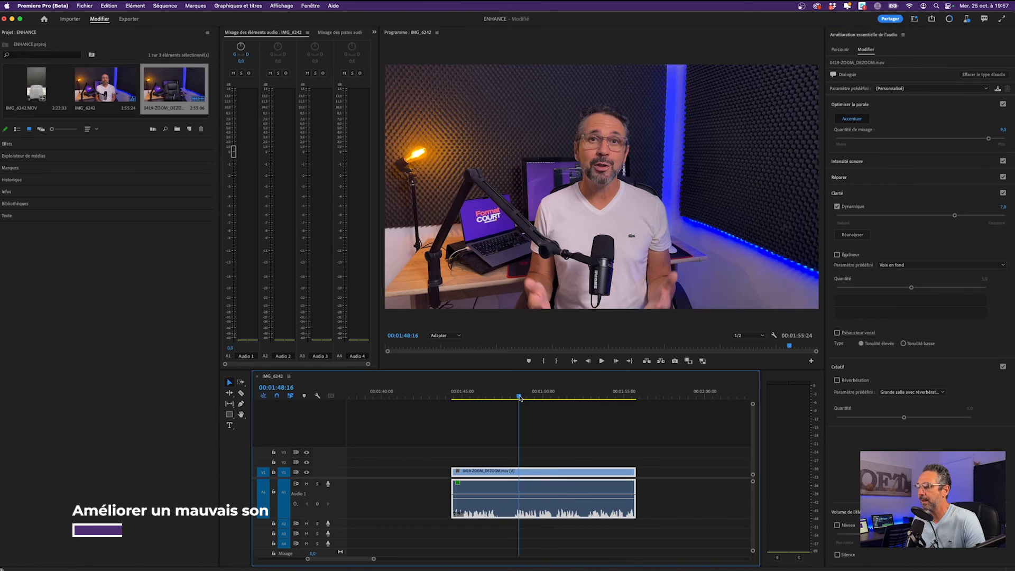
key(space)
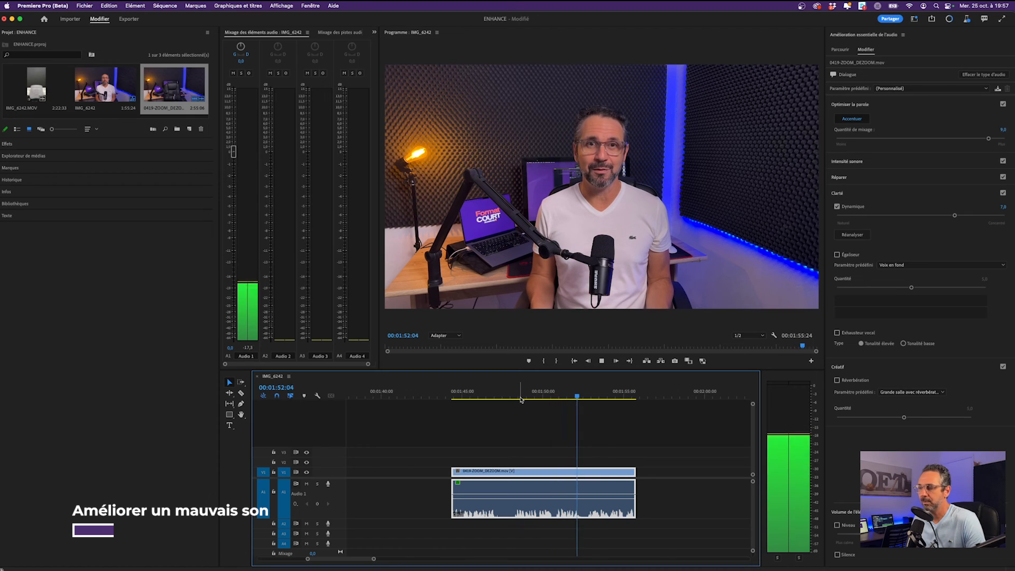
key(space)
Set the speech enhancement's Quantité de mixage to 7,6, play the result, and return the playhead to 00:01:48:11.
drag(990, 139, 982, 139)
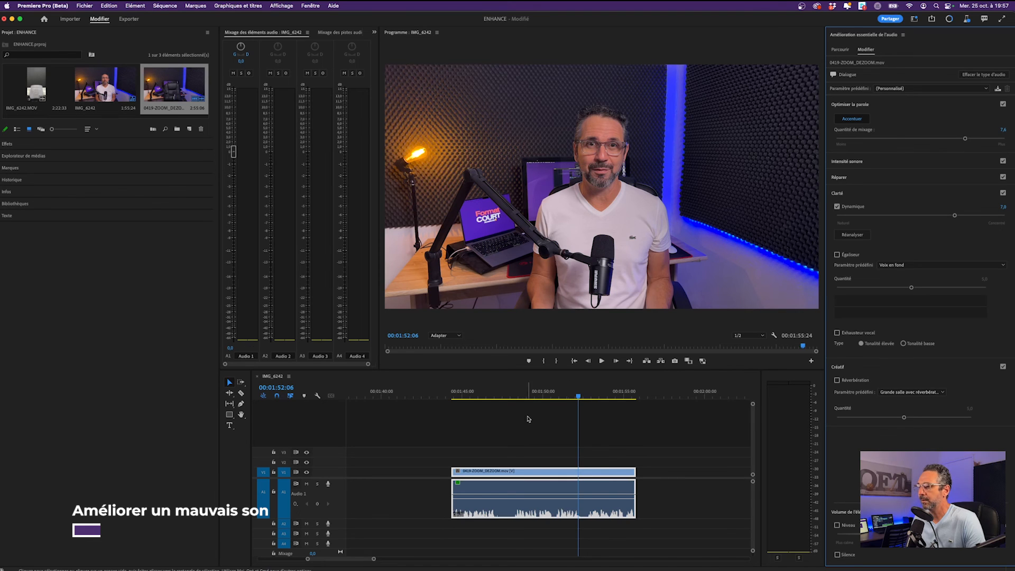
click(521, 398)
key(space)
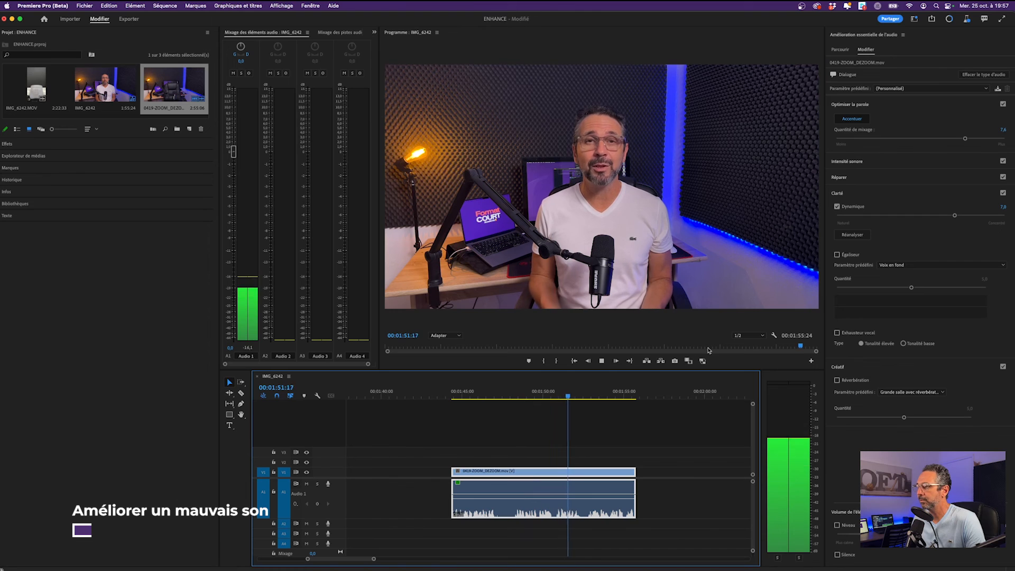
key(space)
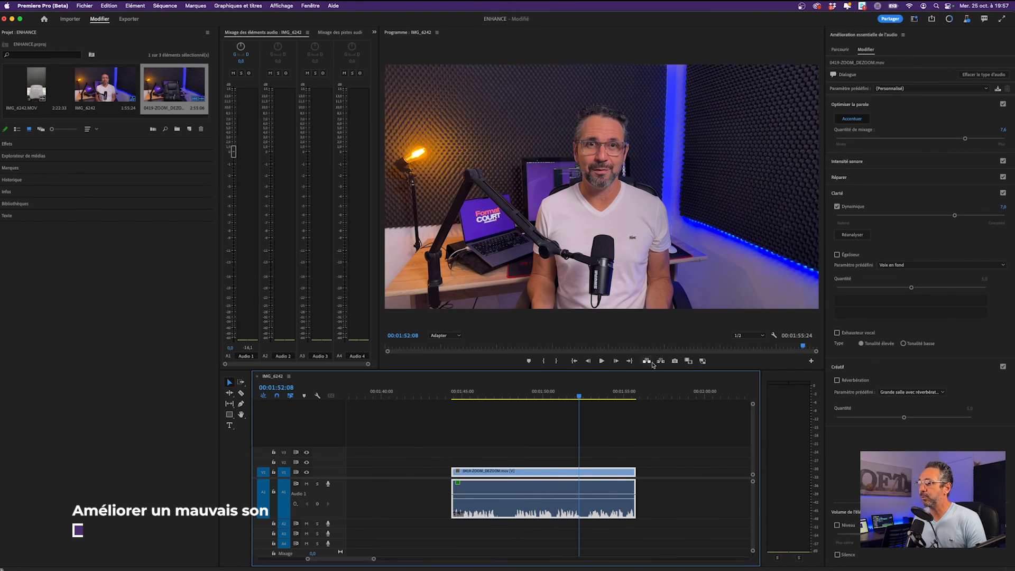
drag(596, 399, 529, 399)
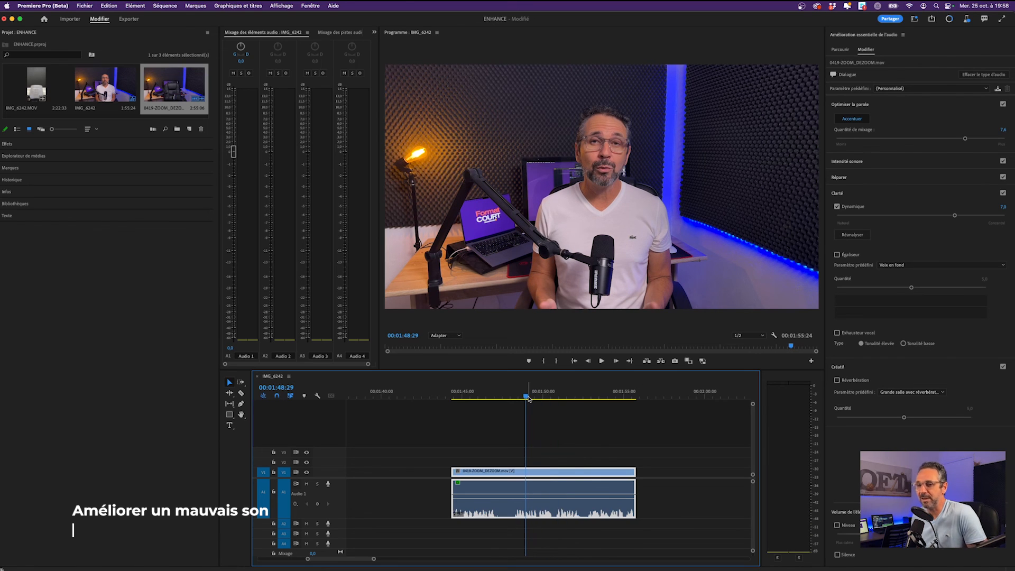
drag(533, 397, 518, 397)
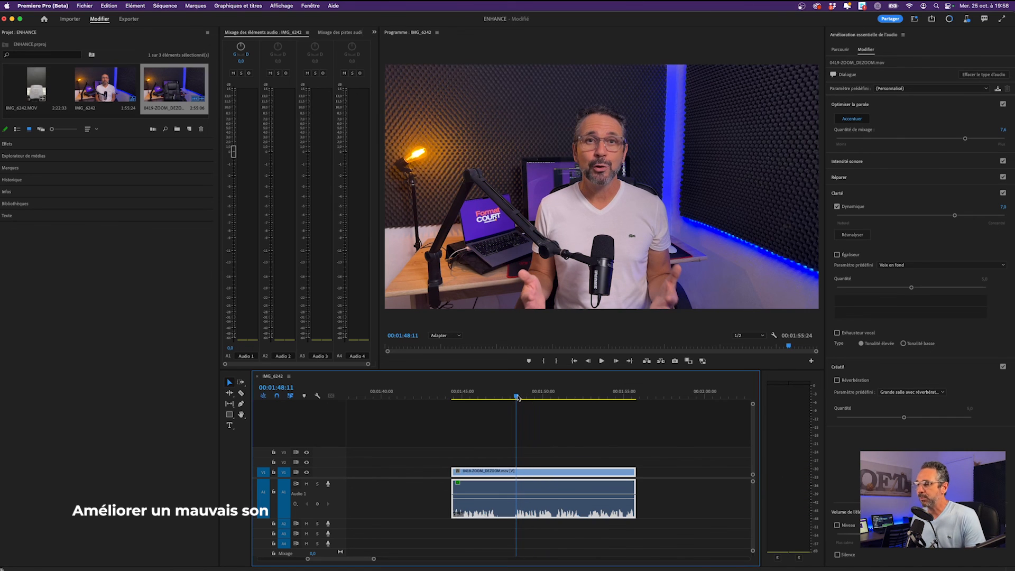